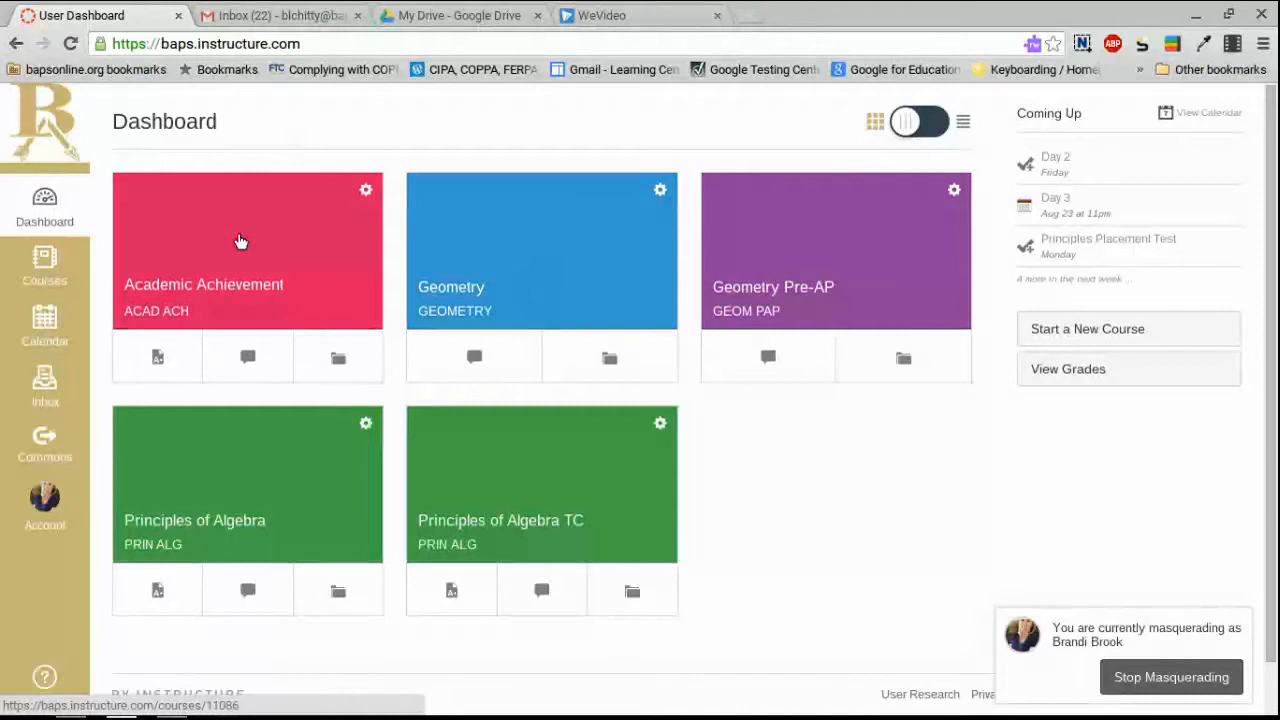
Open the Geometry course from the Dashboard and go to its empty Assignments list.
left_click(563, 277)
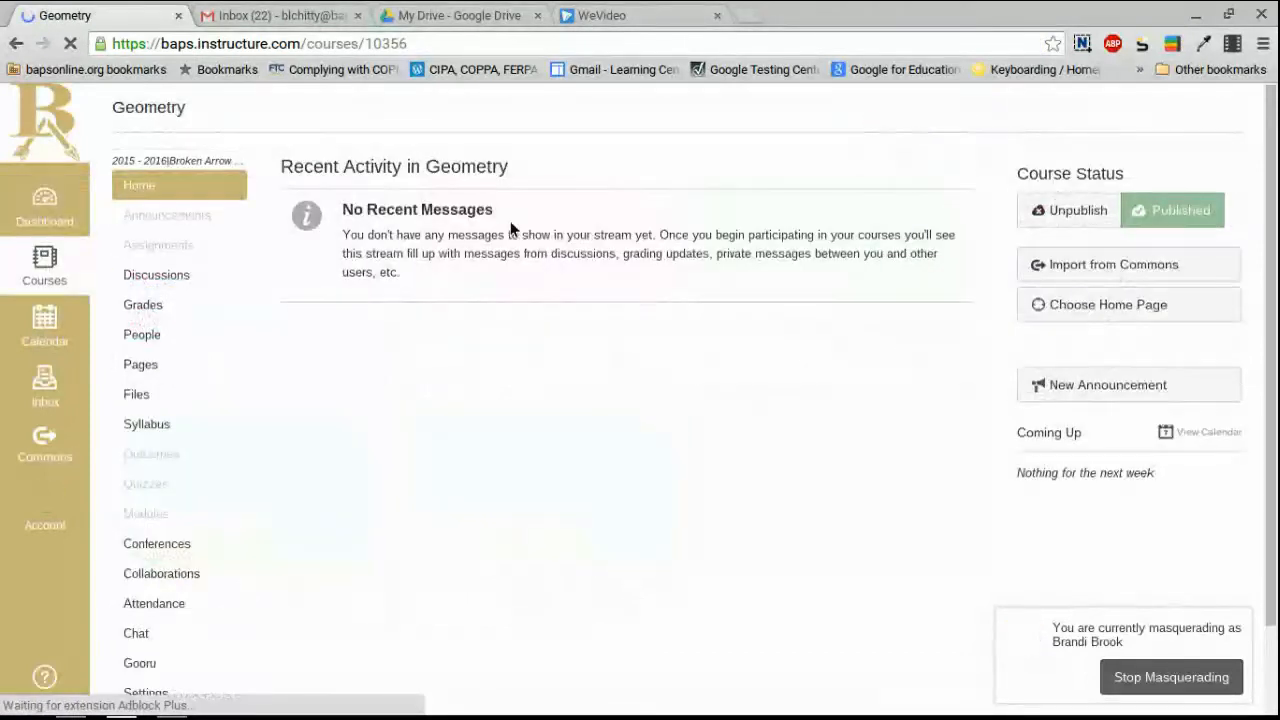
left_click(179, 250)
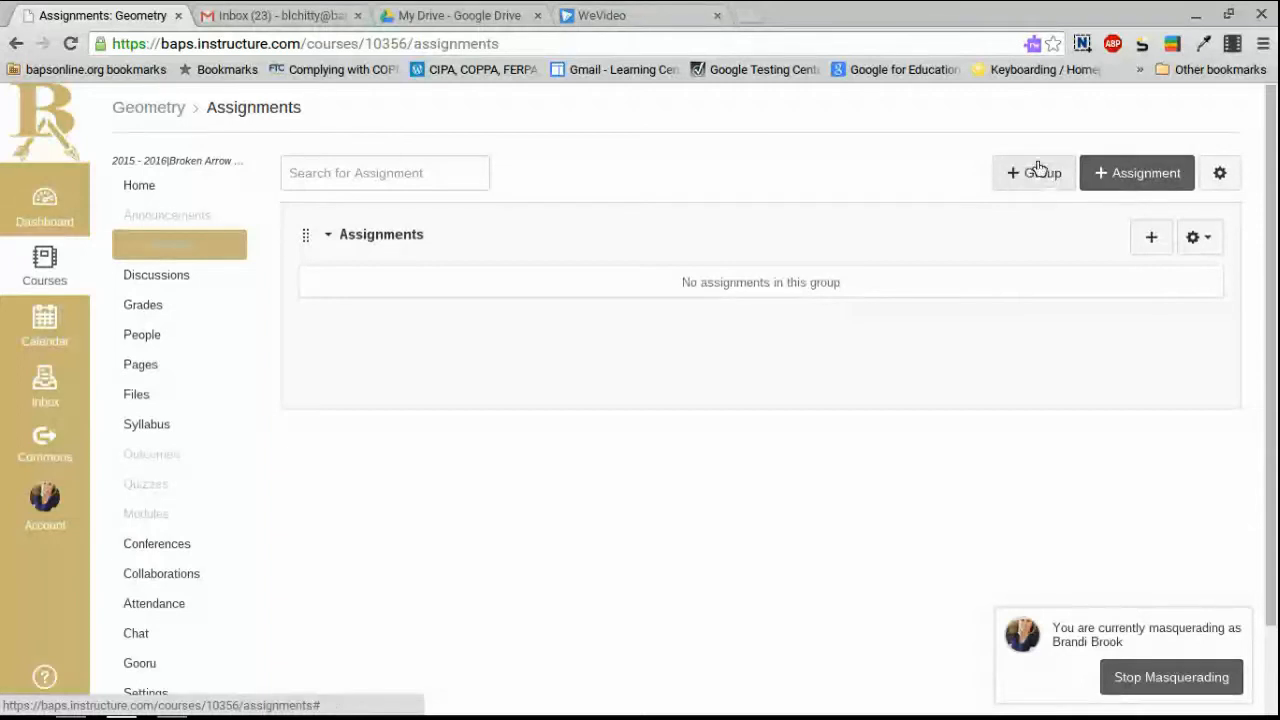
Start a new assignment and name it 'Assignment 1'.
left_click(1157, 180)
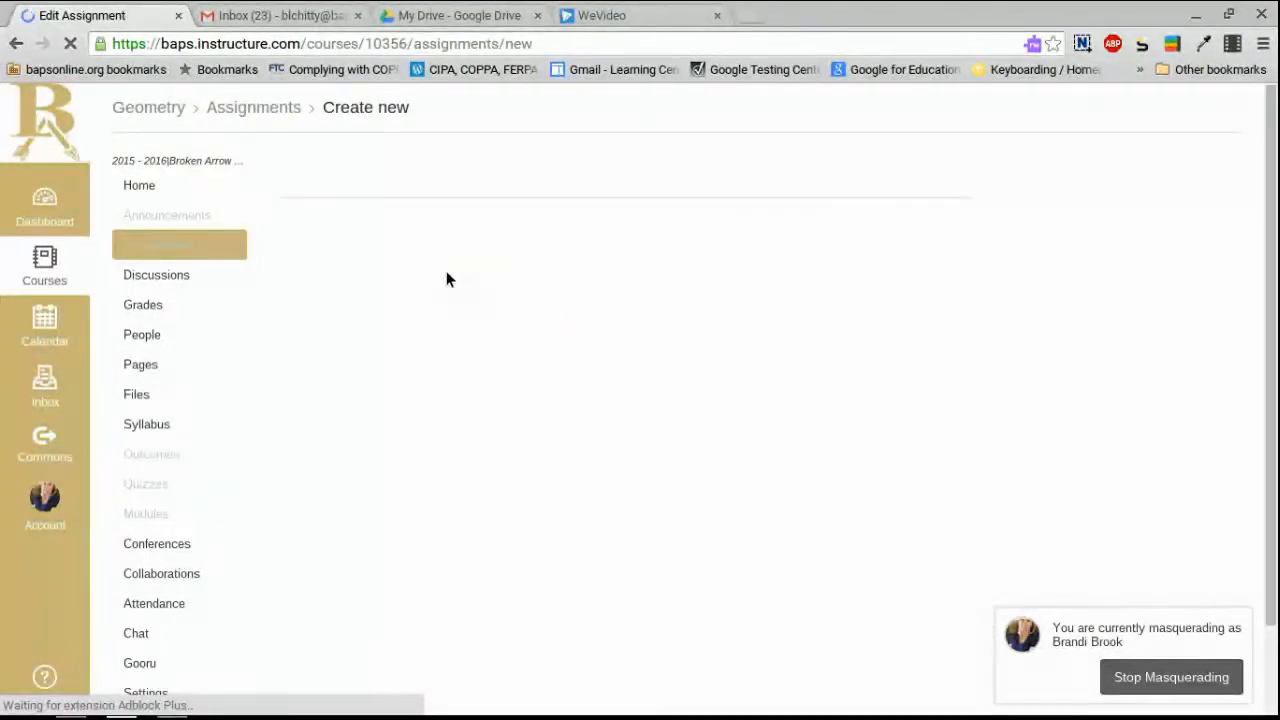
left_click(422, 231)
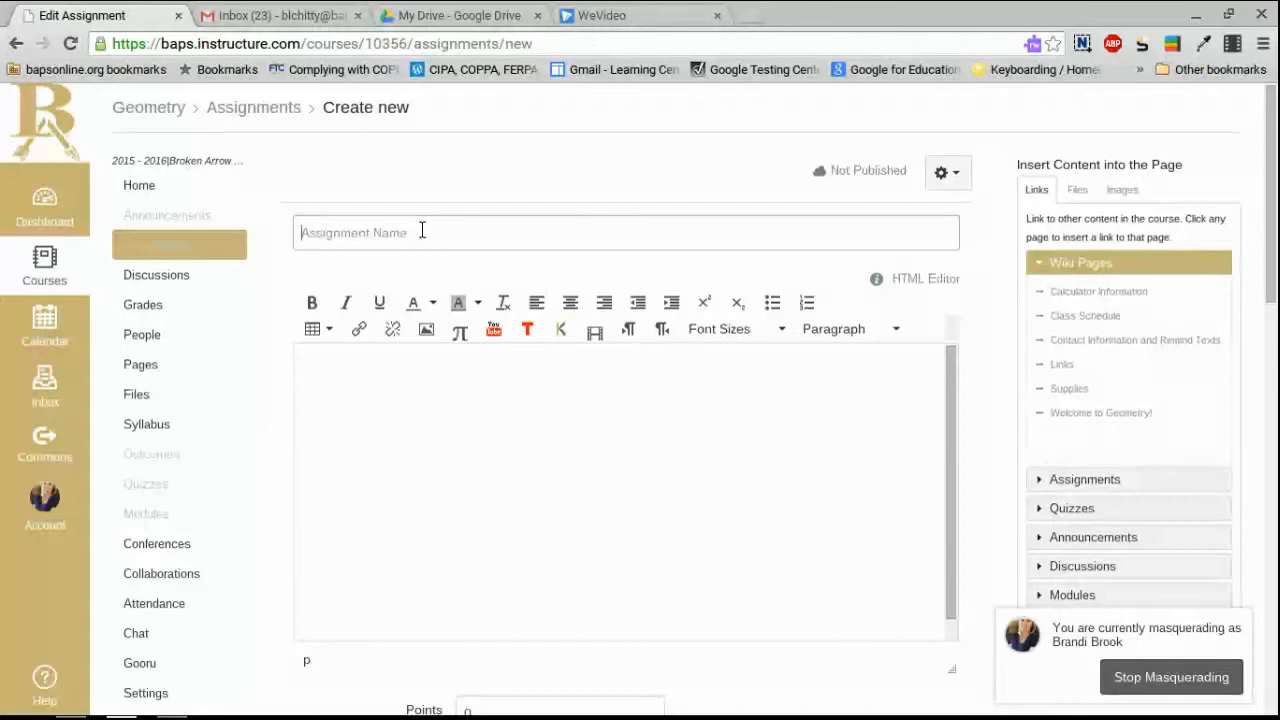
type("A")
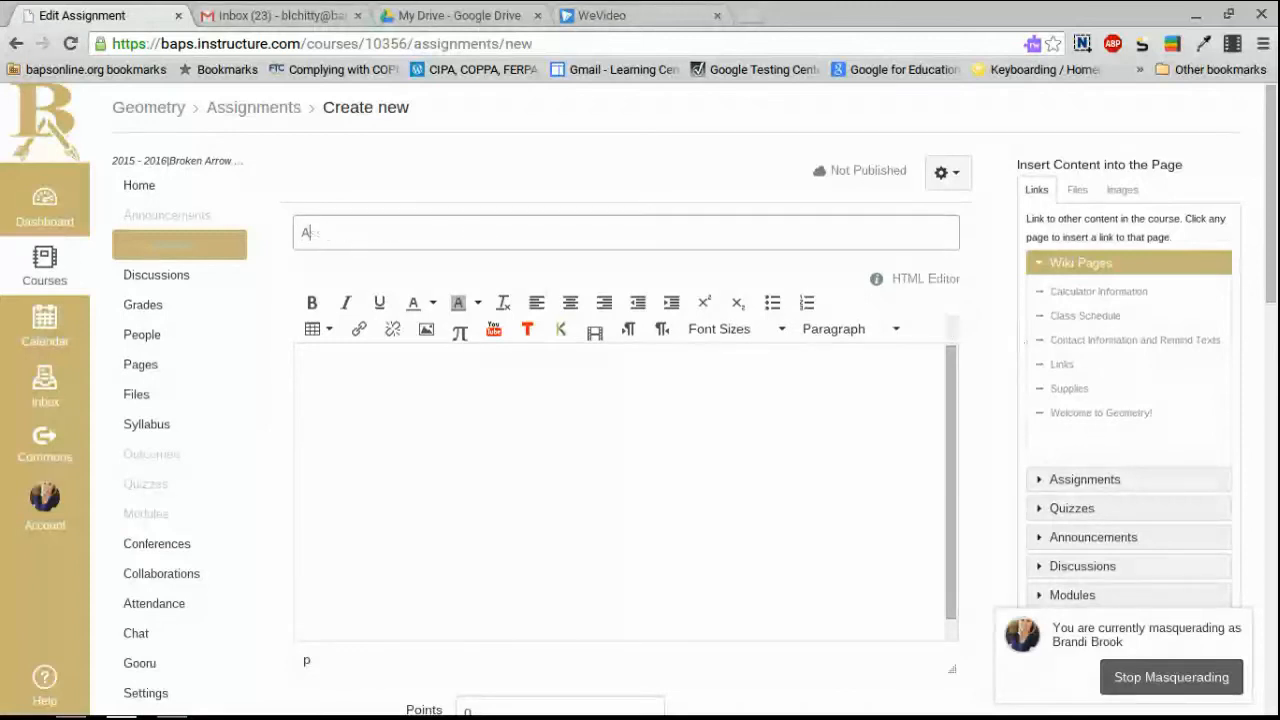
type("ssignment 1")
Look over the new assignment's Points and Submission Type options.
scroll(650, 398, "down", 3)
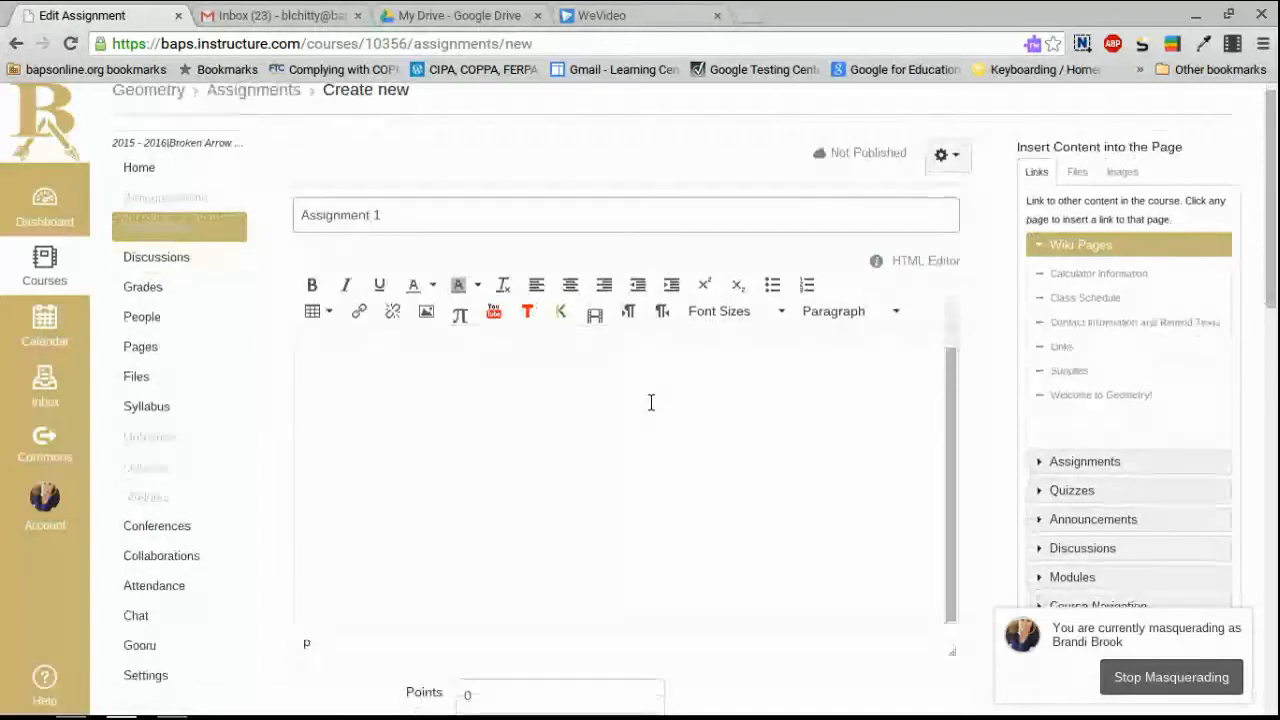
scroll(578, 370, "up", 1)
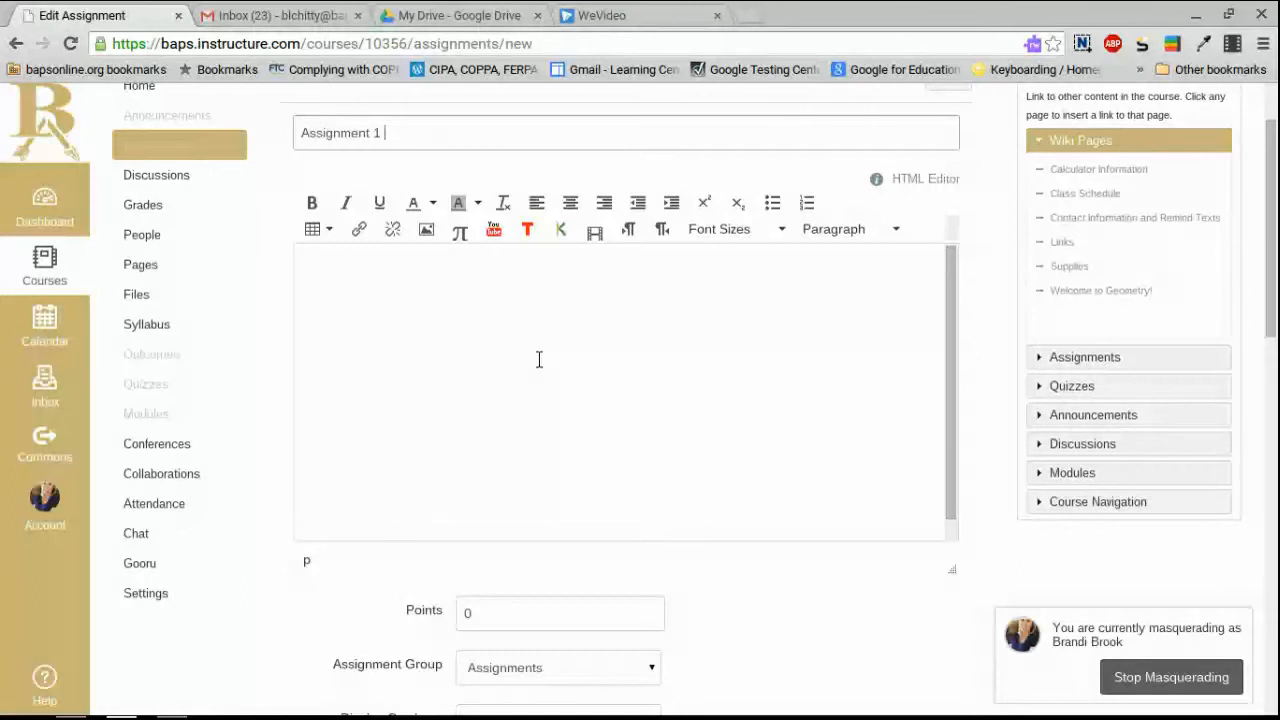
scroll(918, 512, "down", 1)
scroll(918, 512, "down", 3)
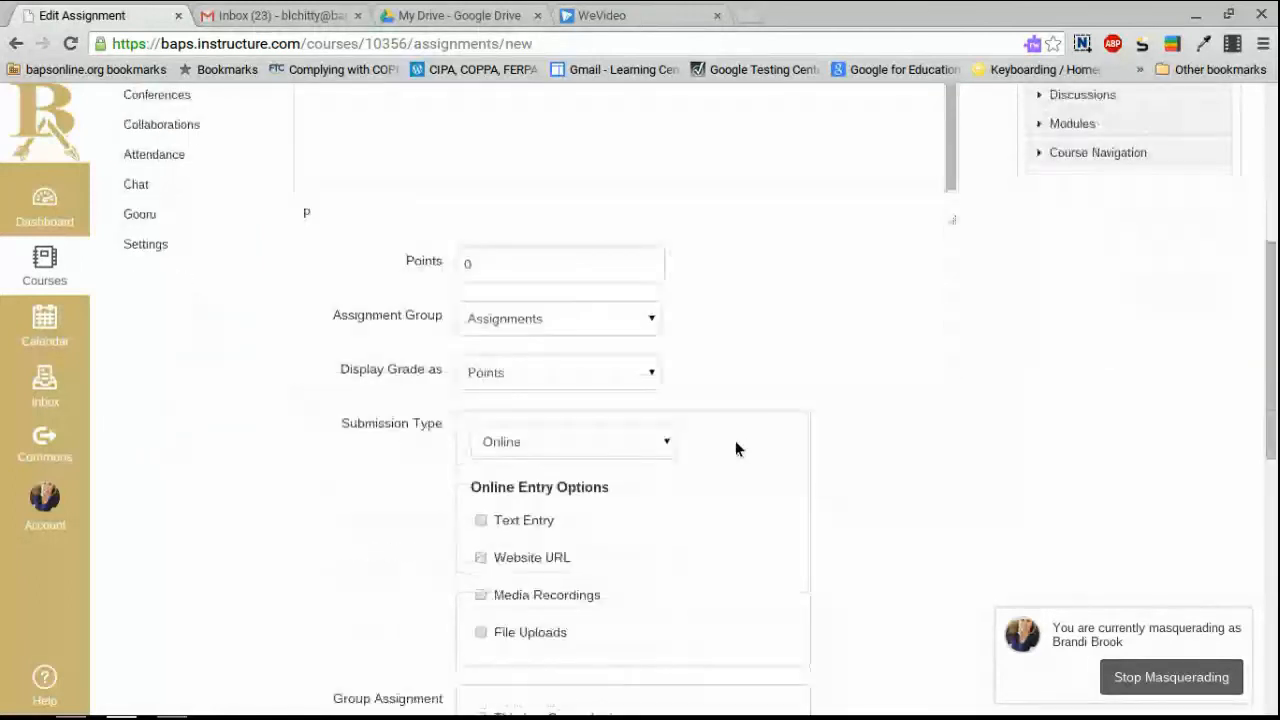
left_click(490, 521)
scroll(900, 494, "up", 3)
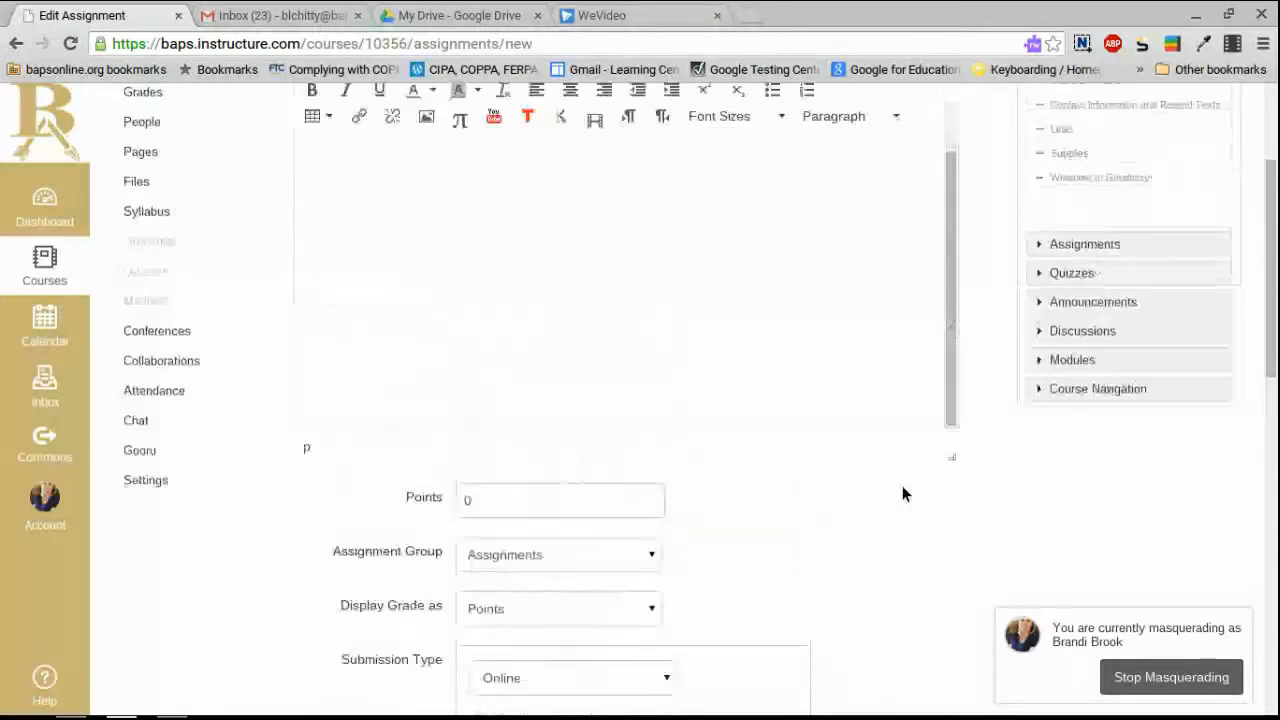
scroll(703, 371, "up", 2)
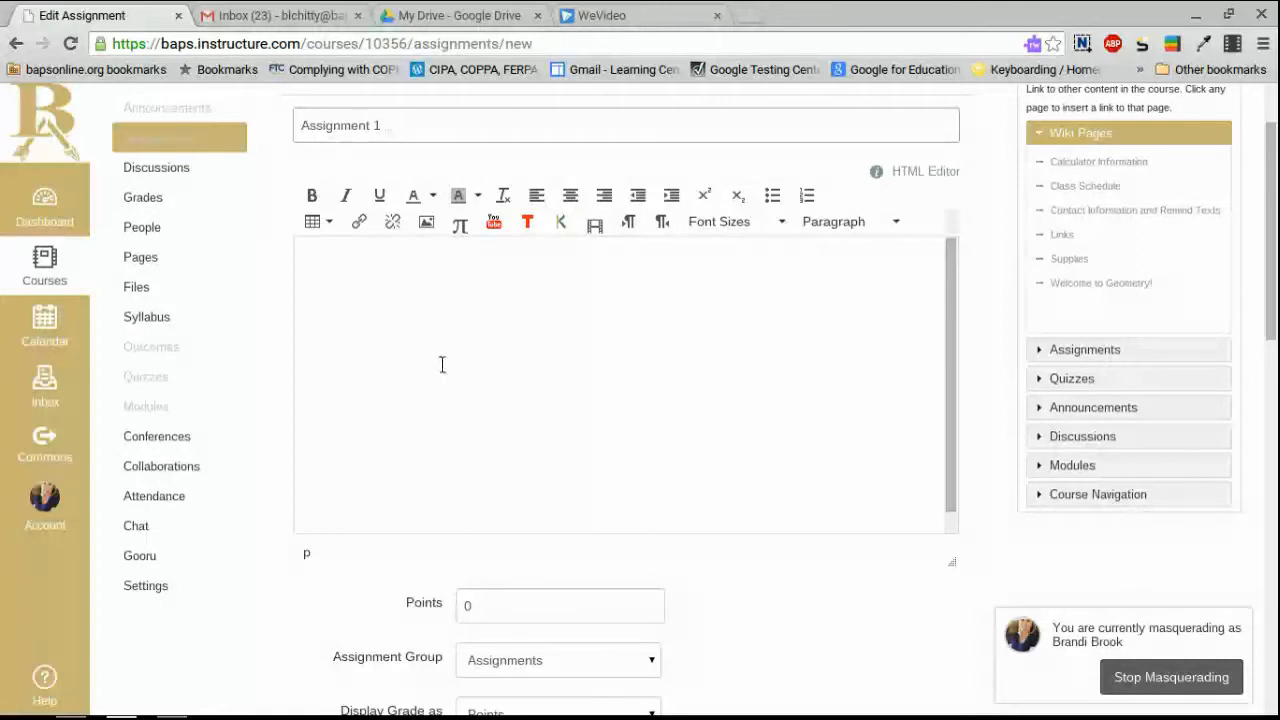
Switch to Google Drive and open the Geometry folder in My Drive.
left_click(417, 16)
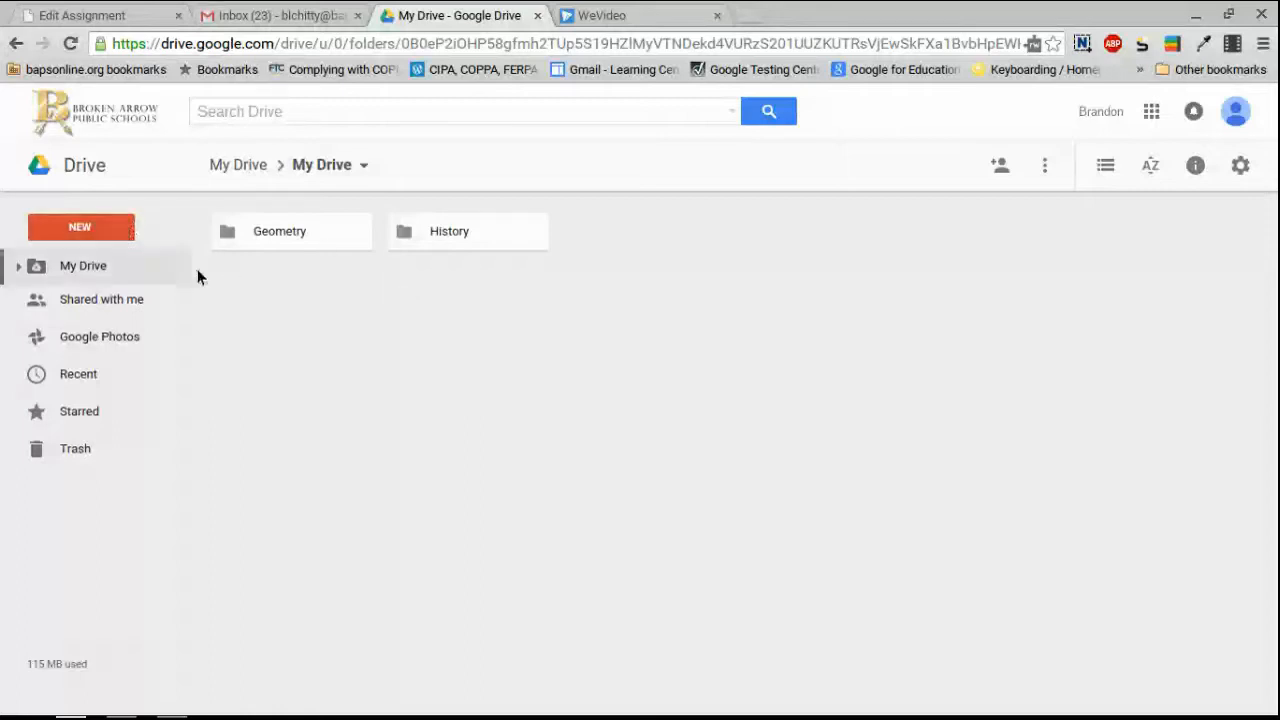
left_click(275, 234)
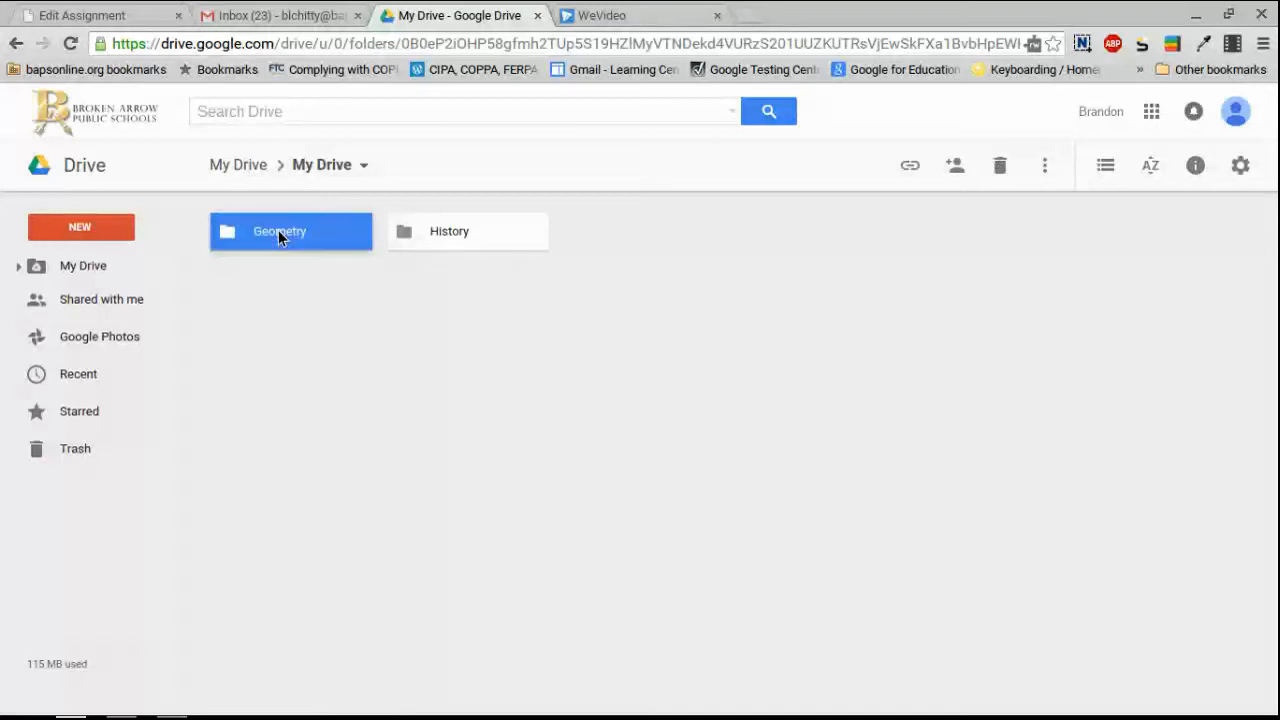
double_click(278, 231)
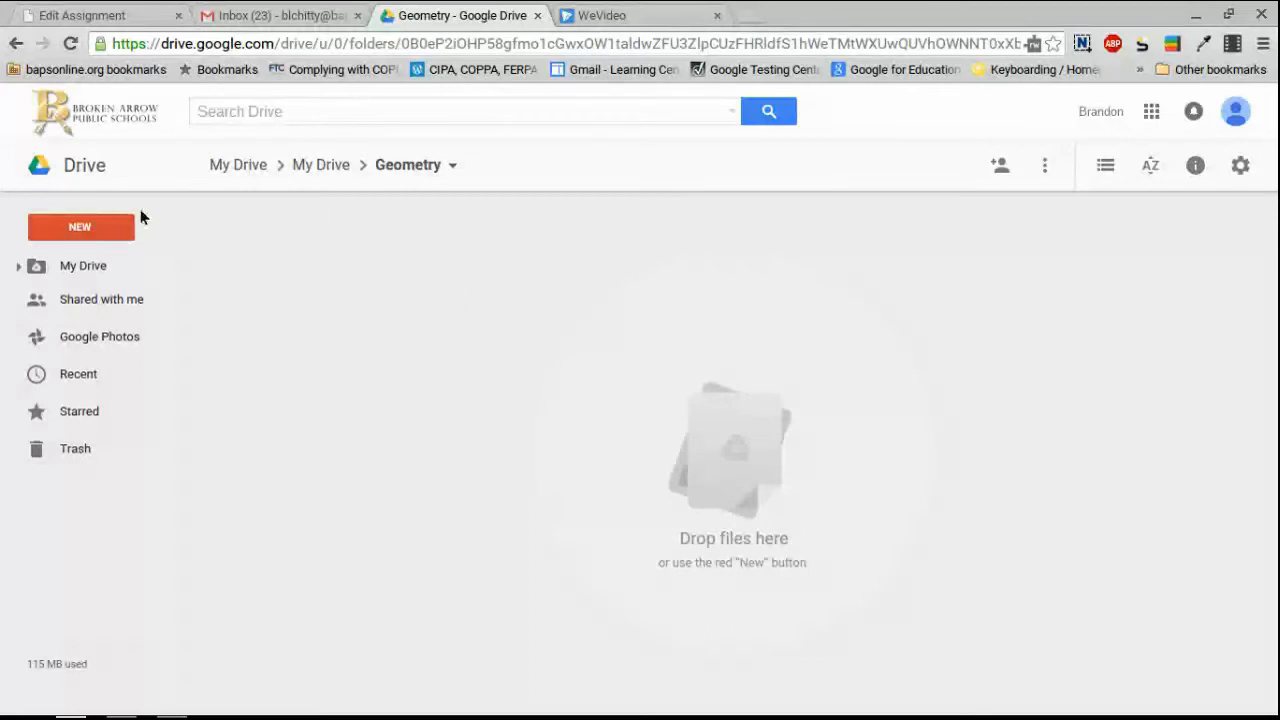
Make a new 'Chapter 1' folder inside Geometry and open it.
left_click(100, 230)
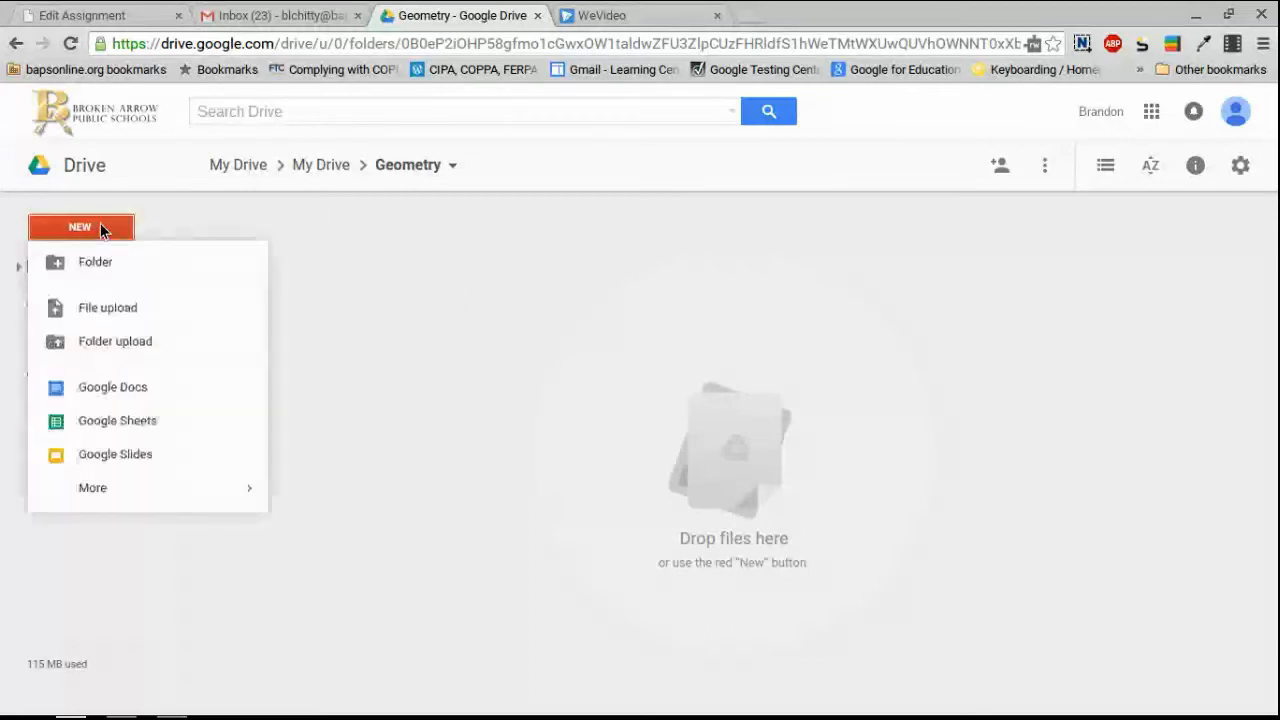
left_click(102, 263)
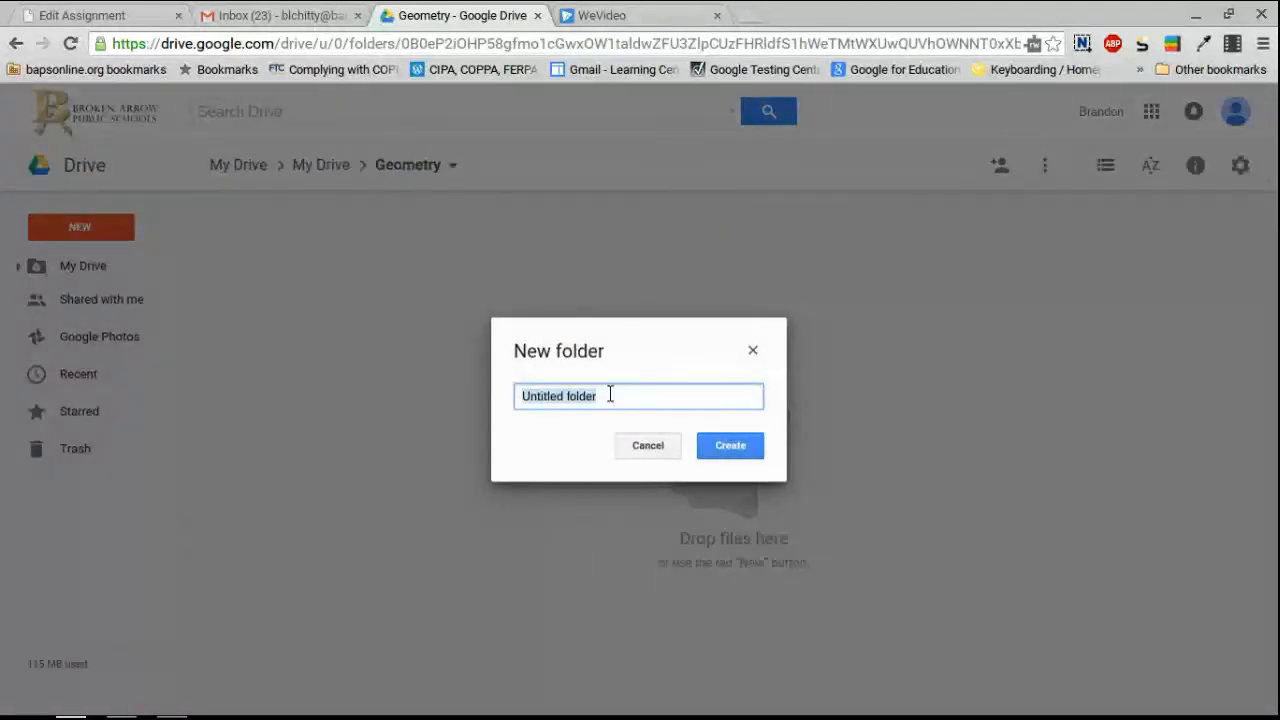
type("Chapter 1")
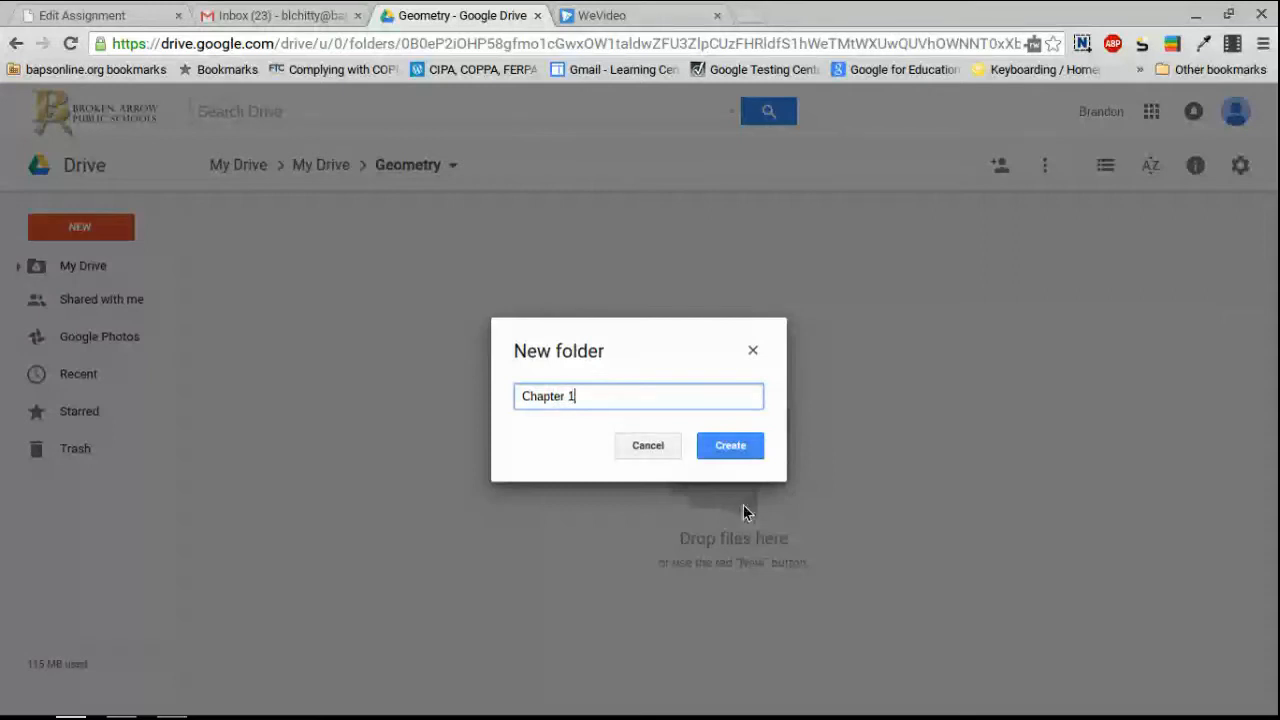
left_click(737, 447)
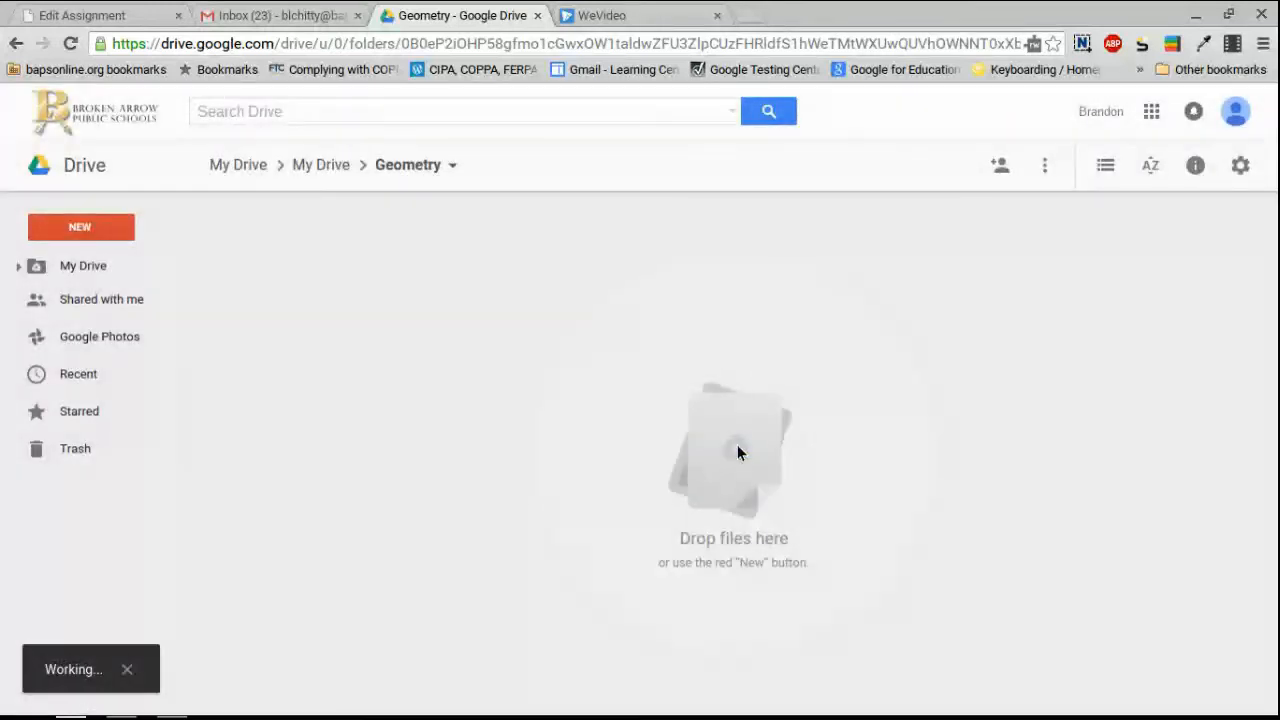
left_click(417, 170)
left_click(252, 211)
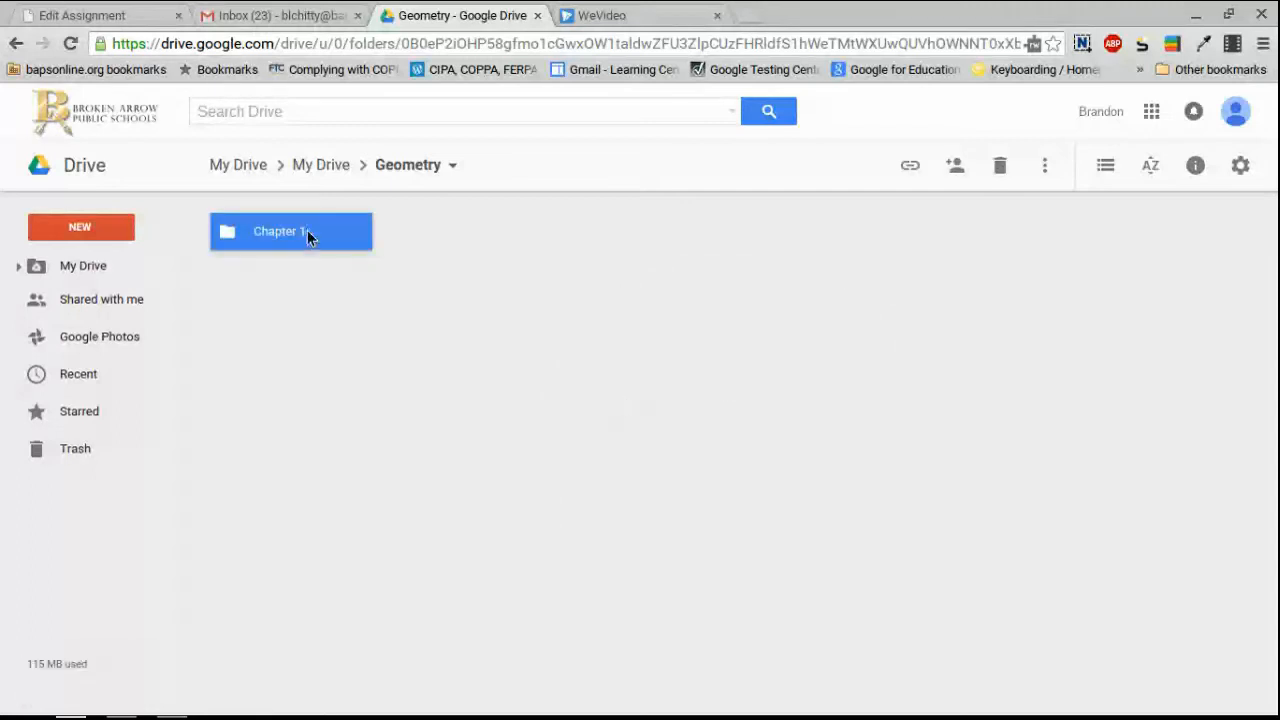
double_click(307, 230)
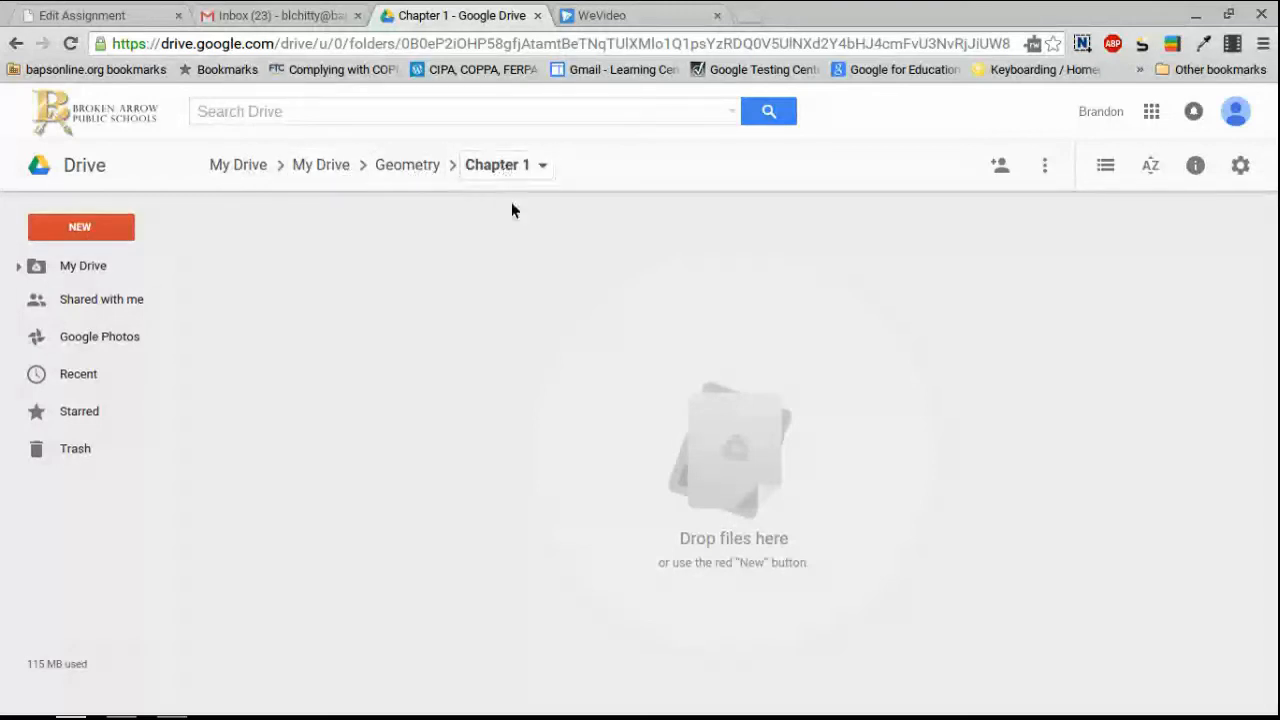
Add a Google Docs file in Chapter 1, opening an untitled document in a new tab.
left_click(92, 226)
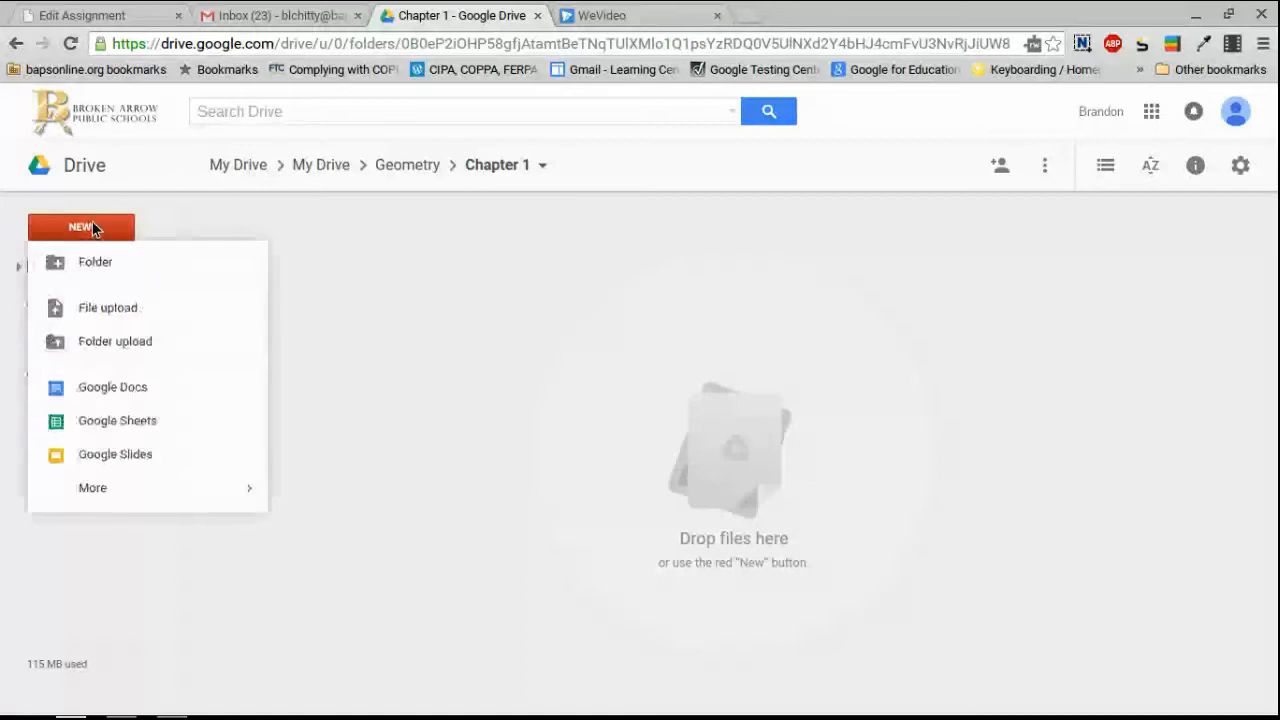
left_click(106, 393)
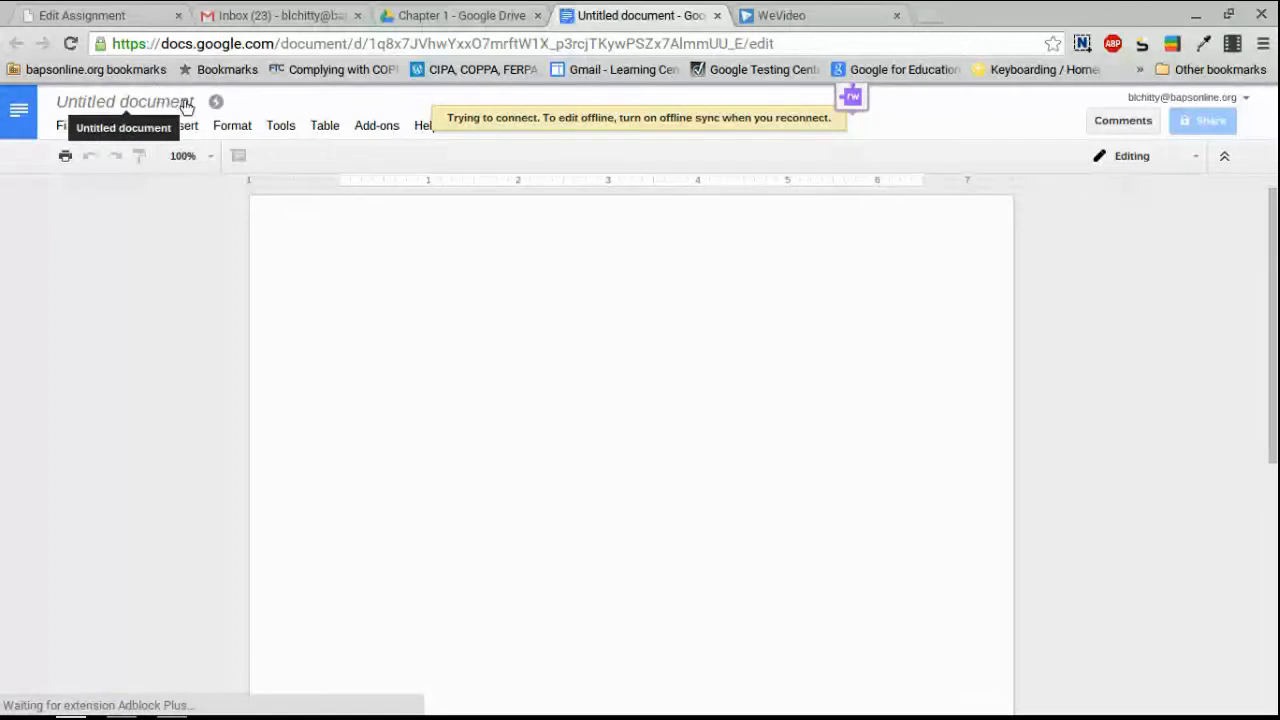
Change the title 'Untitled document' to 'Geometry 1'.
left_click(168, 100)
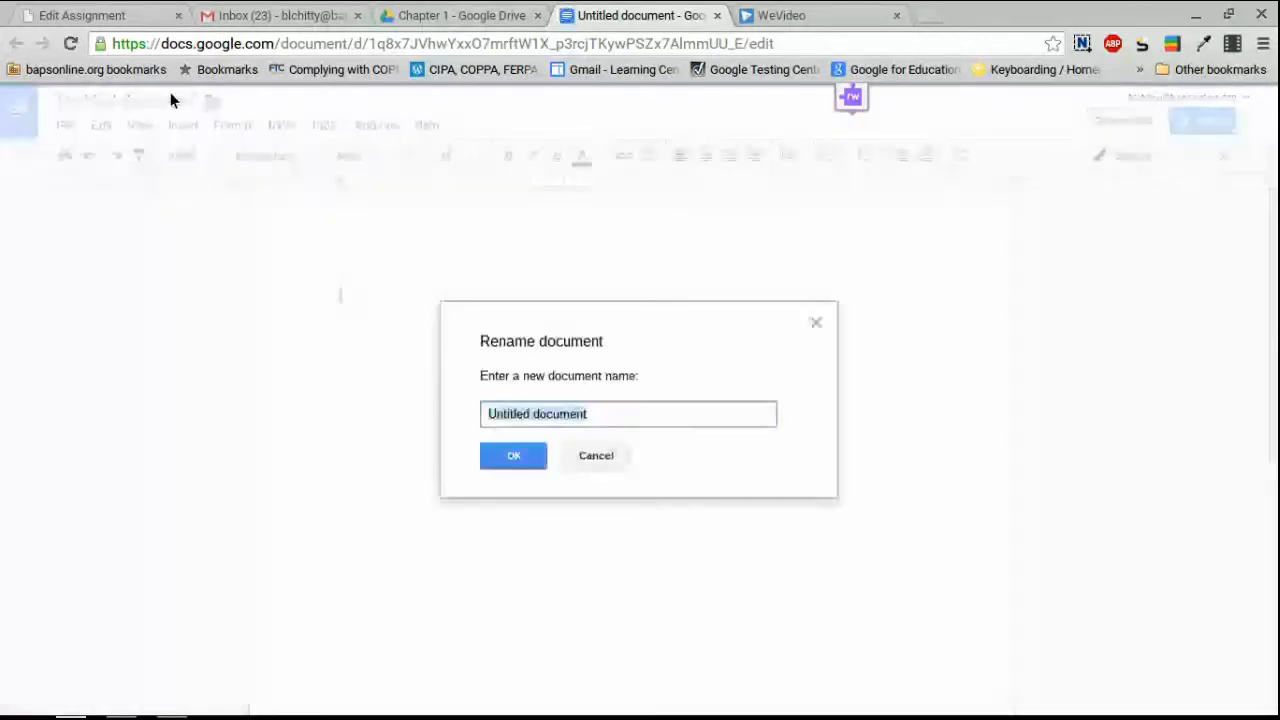
left_click_drag(579, 414, 485, 414)
left_click(602, 419)
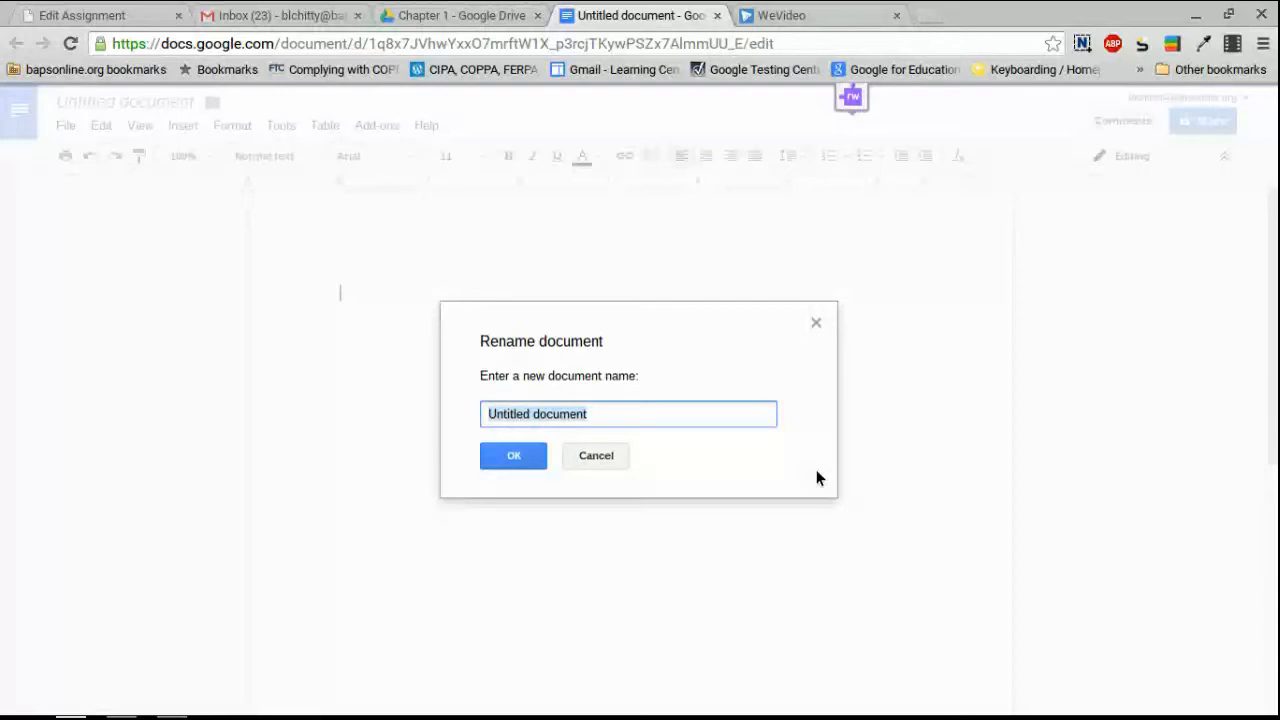
type("Geometry 1")
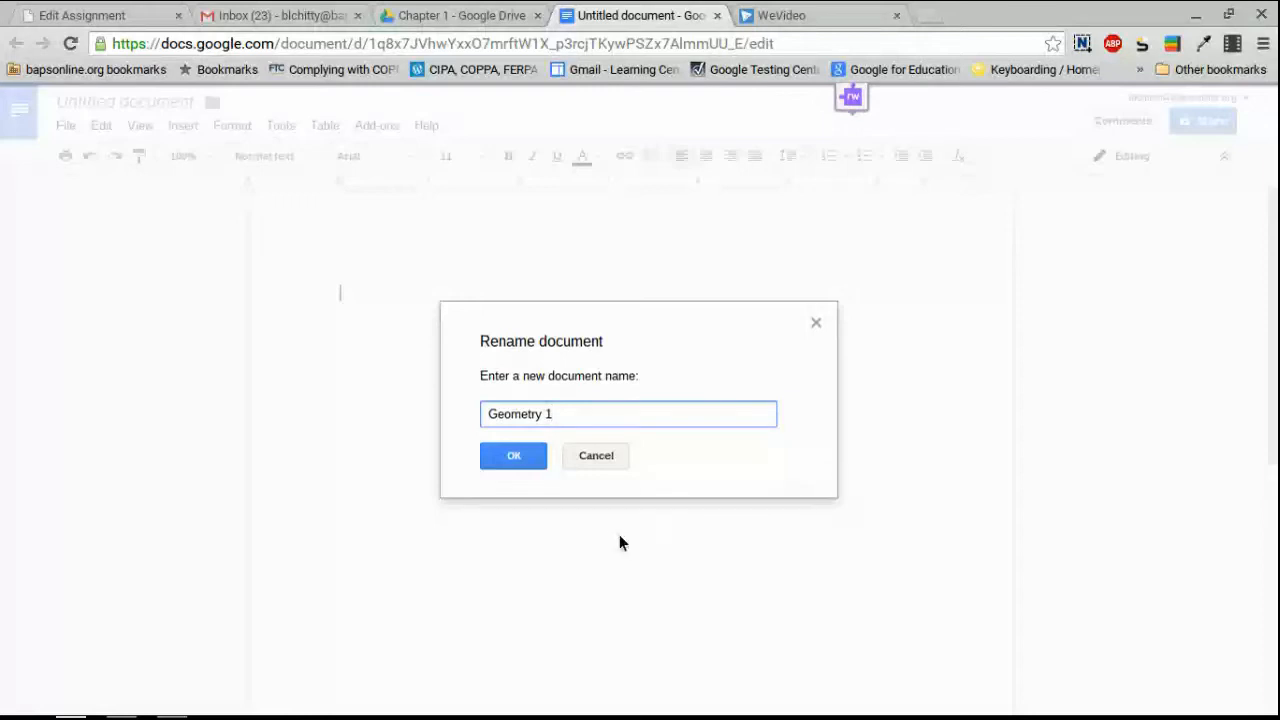
left_click(514, 459)
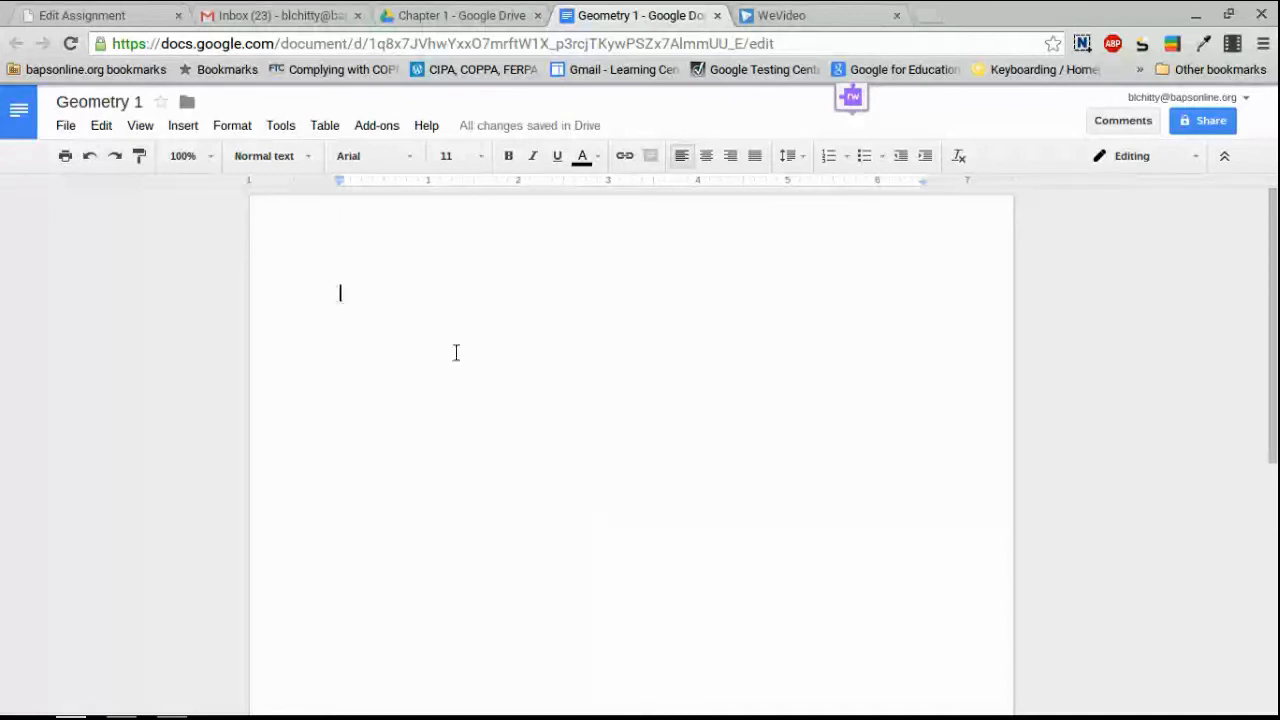
Type 'Creating an assignment' on the first line of the Geometry 1 page.
scroll(548, 450, "down", 1)
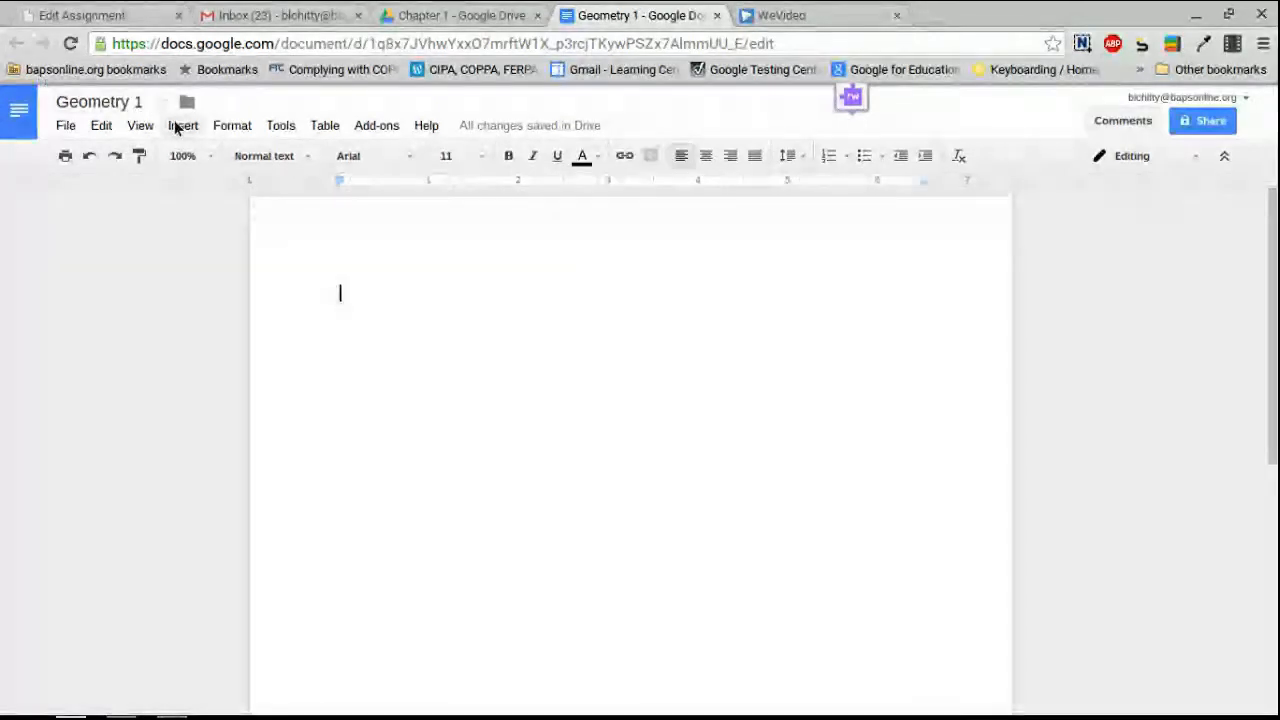
left_click(183, 126)
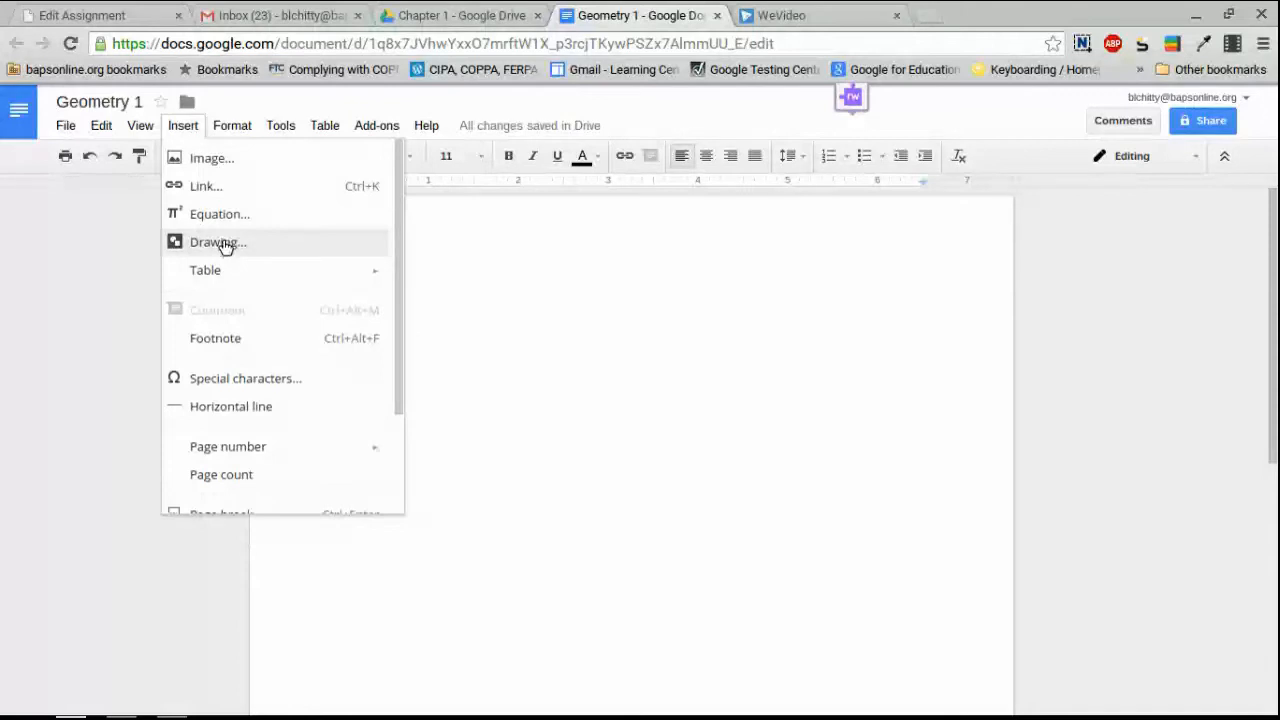
left_click(660, 309)
left_click(511, 326)
type("C")
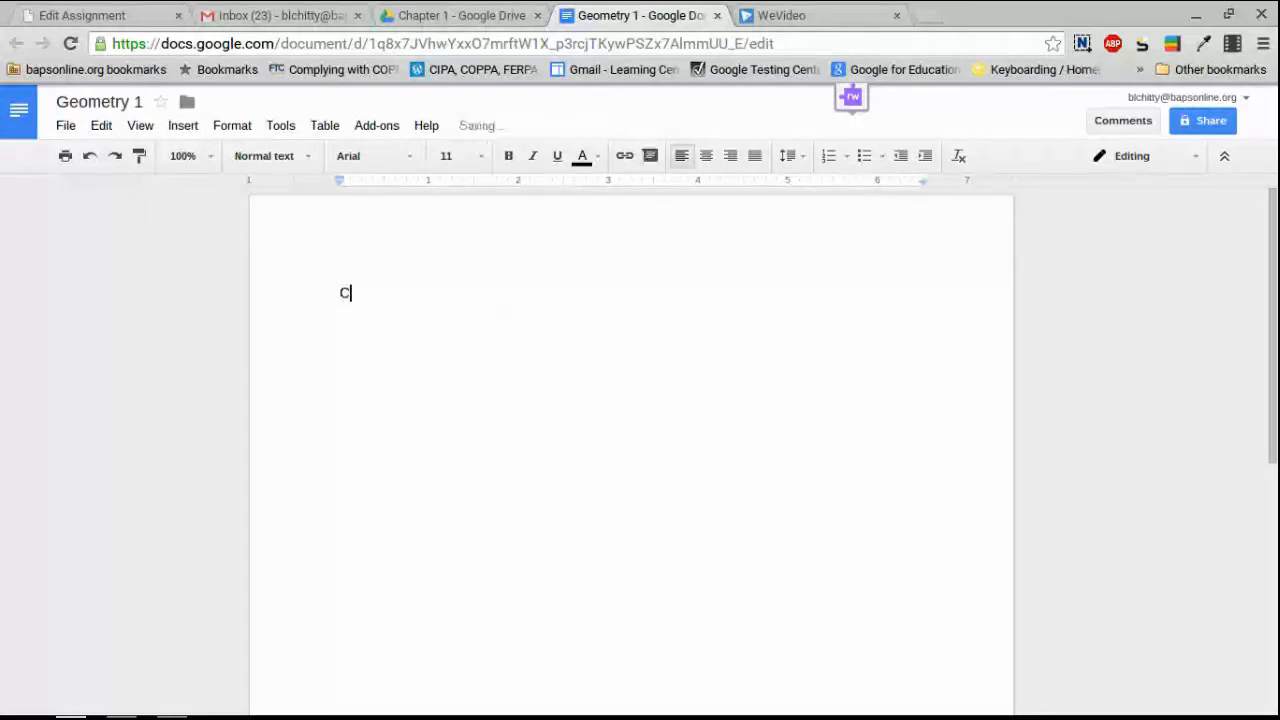
type("reating an assignment")
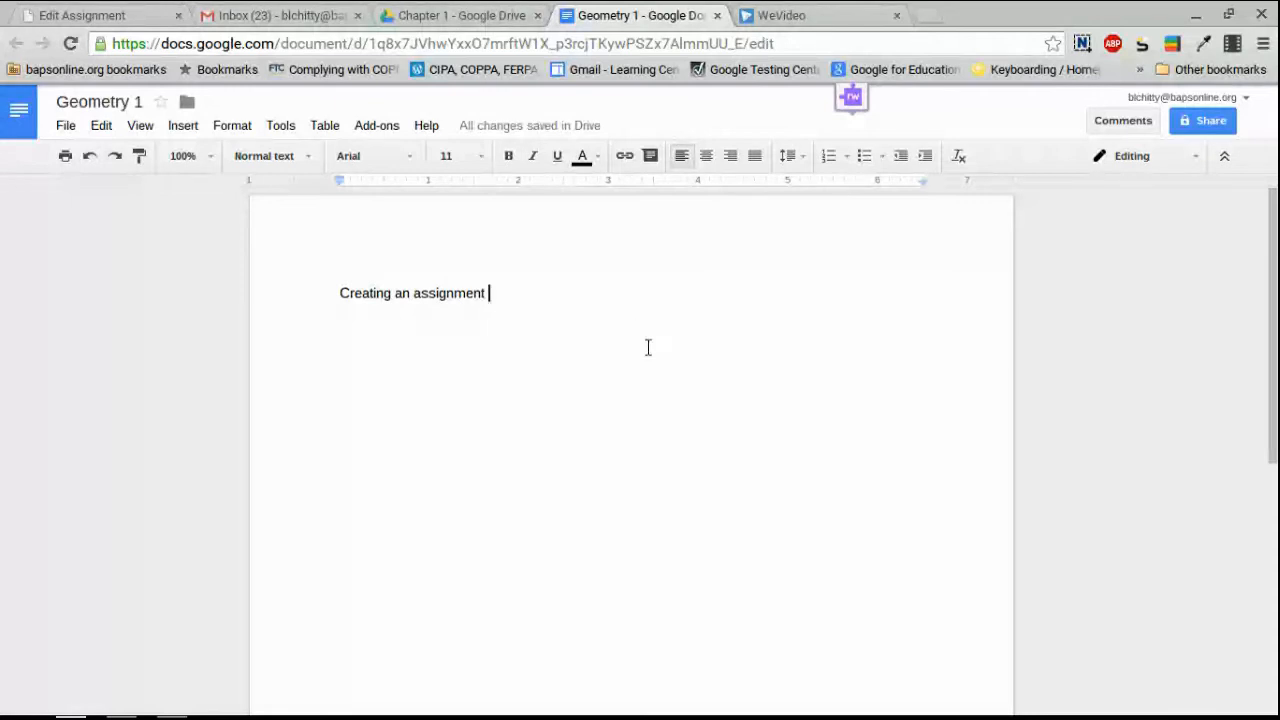
Share Geometry 1 as 'On - Anyone with the link' can view, then copy its link.
left_click(1203, 125)
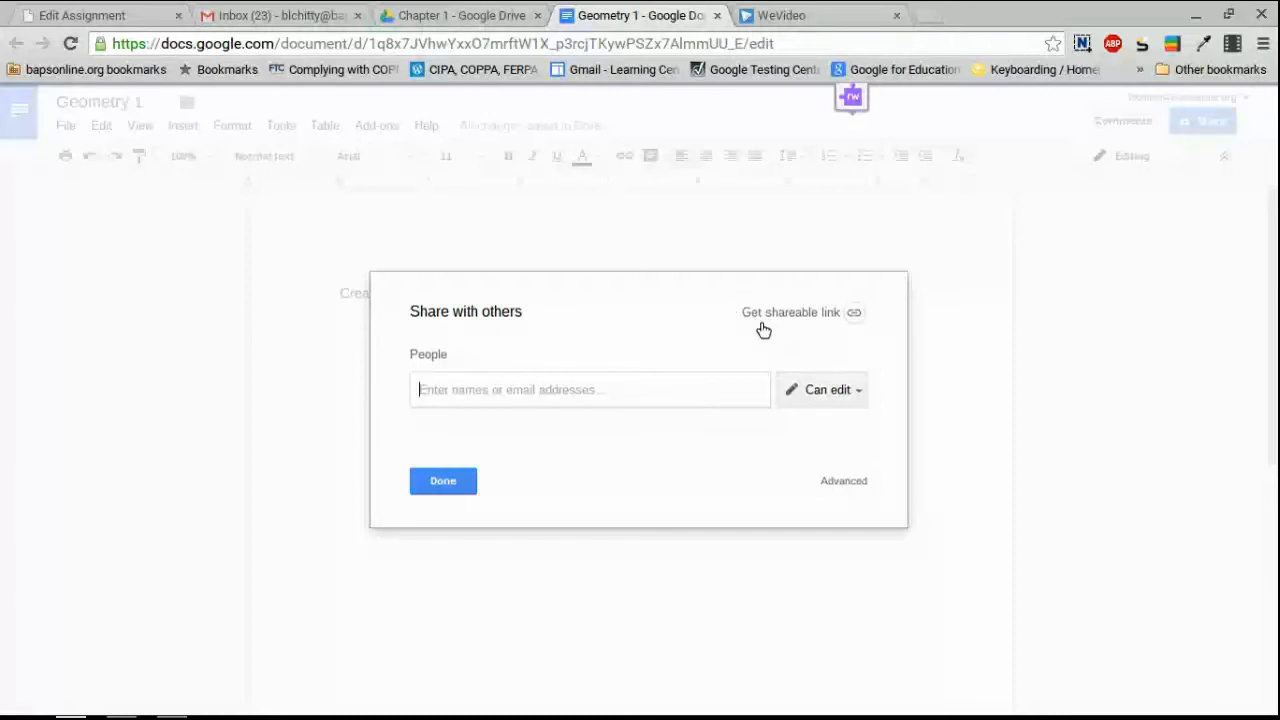
left_click(801, 322)
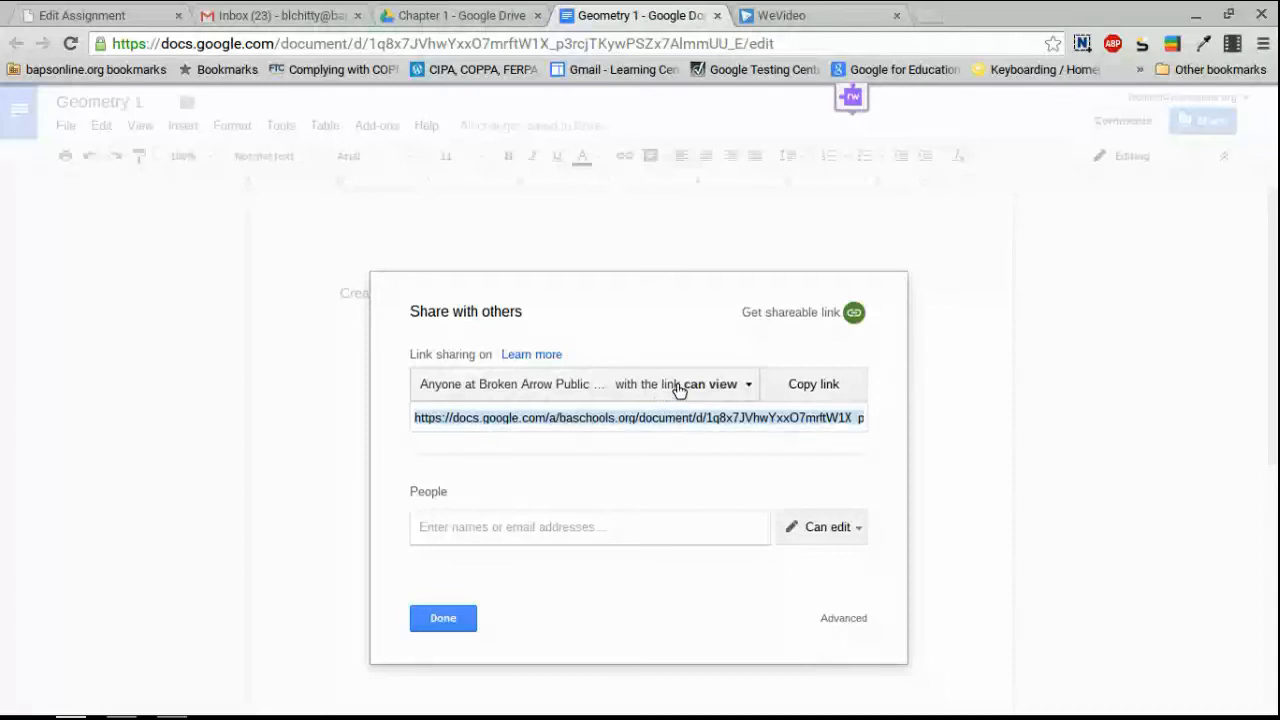
left_click(678, 388)
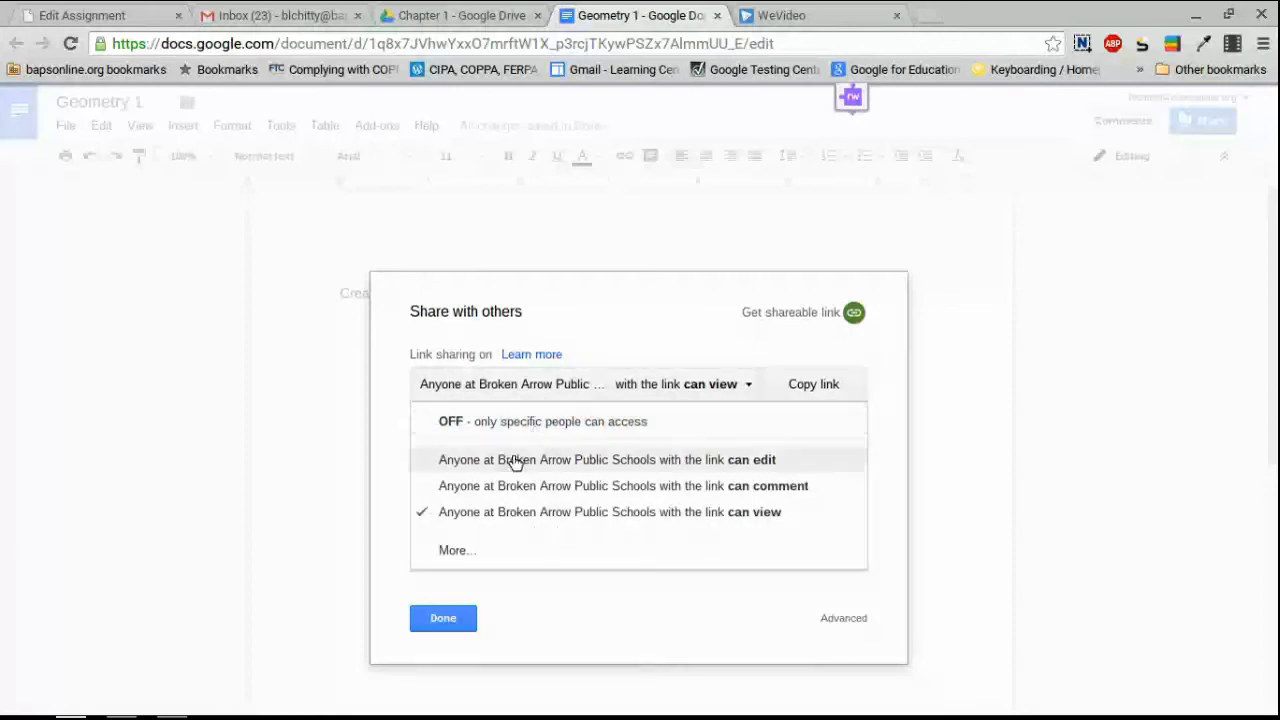
left_click(457, 551)
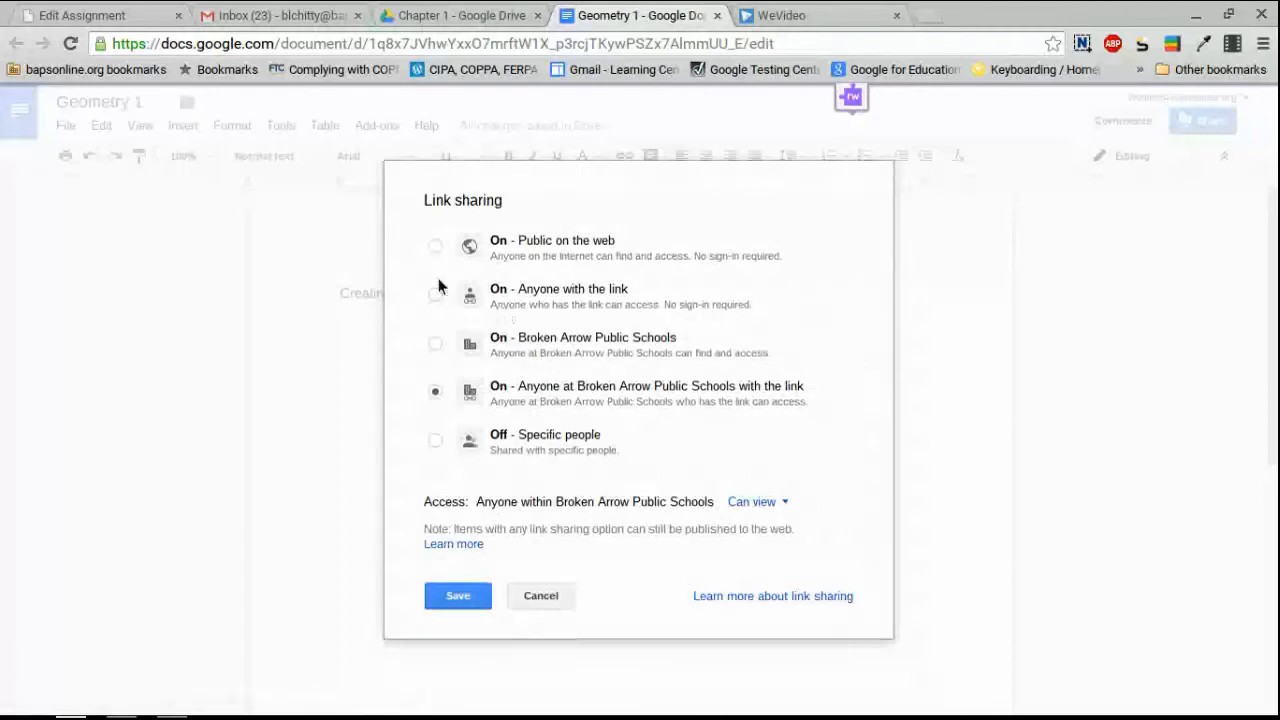
left_click(435, 295)
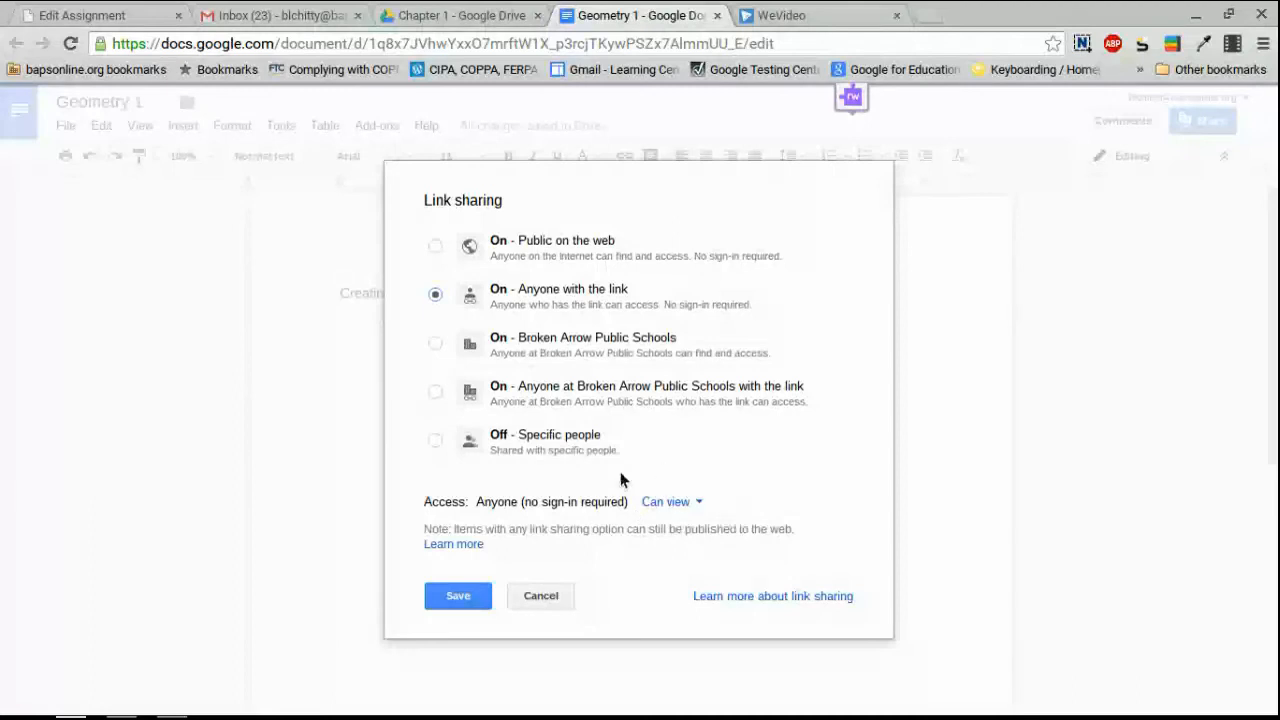
left_click(449, 597)
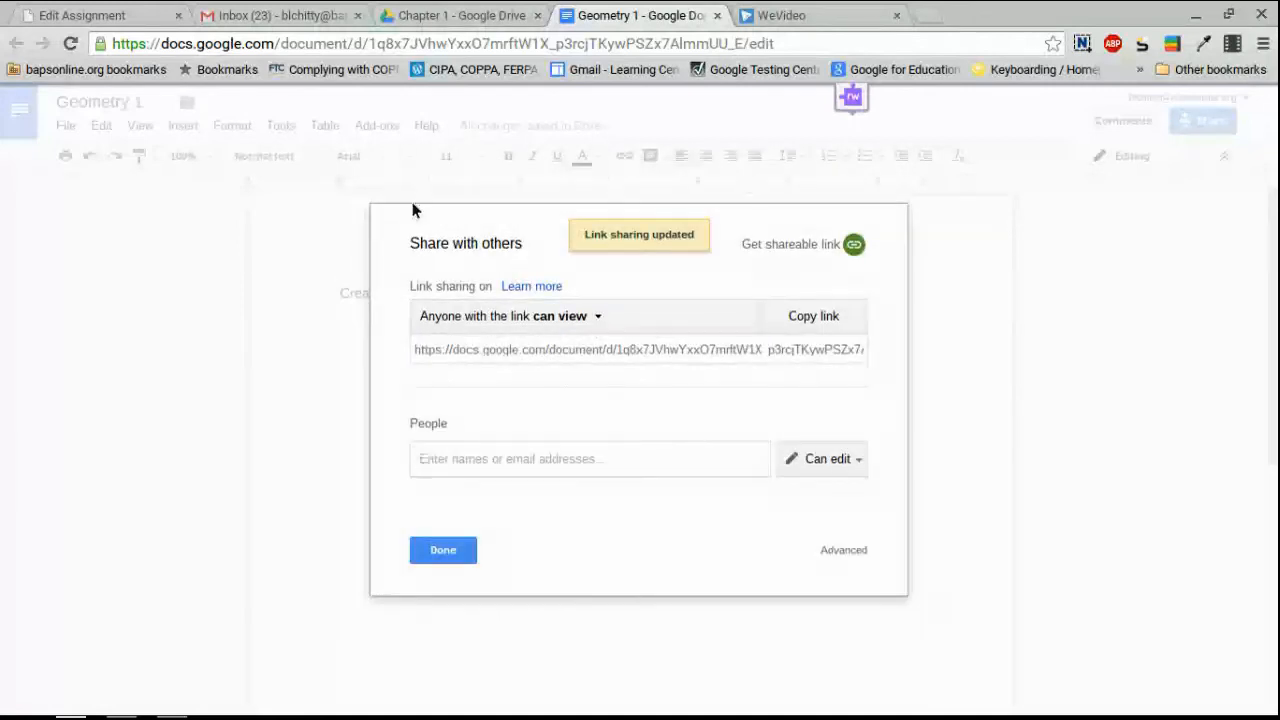
left_click(827, 321)
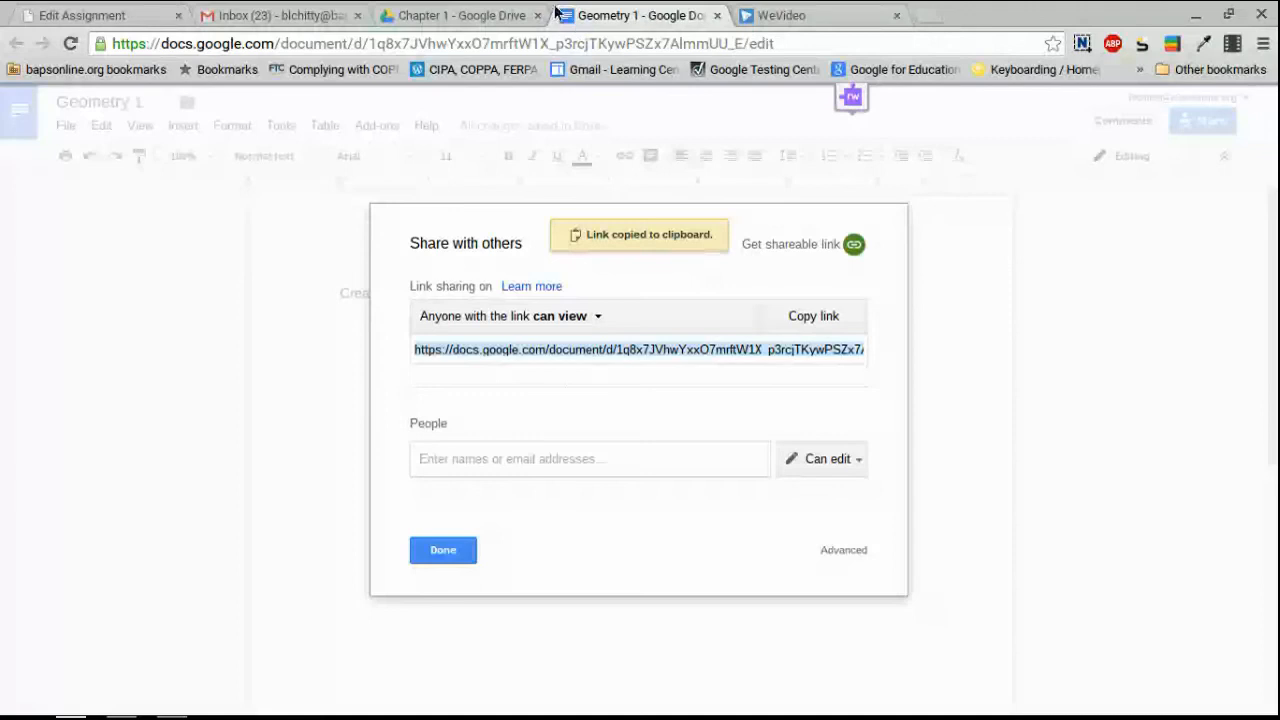
Type 'Click here for assignment' into the Canvas assignment description.
left_click(117, 12)
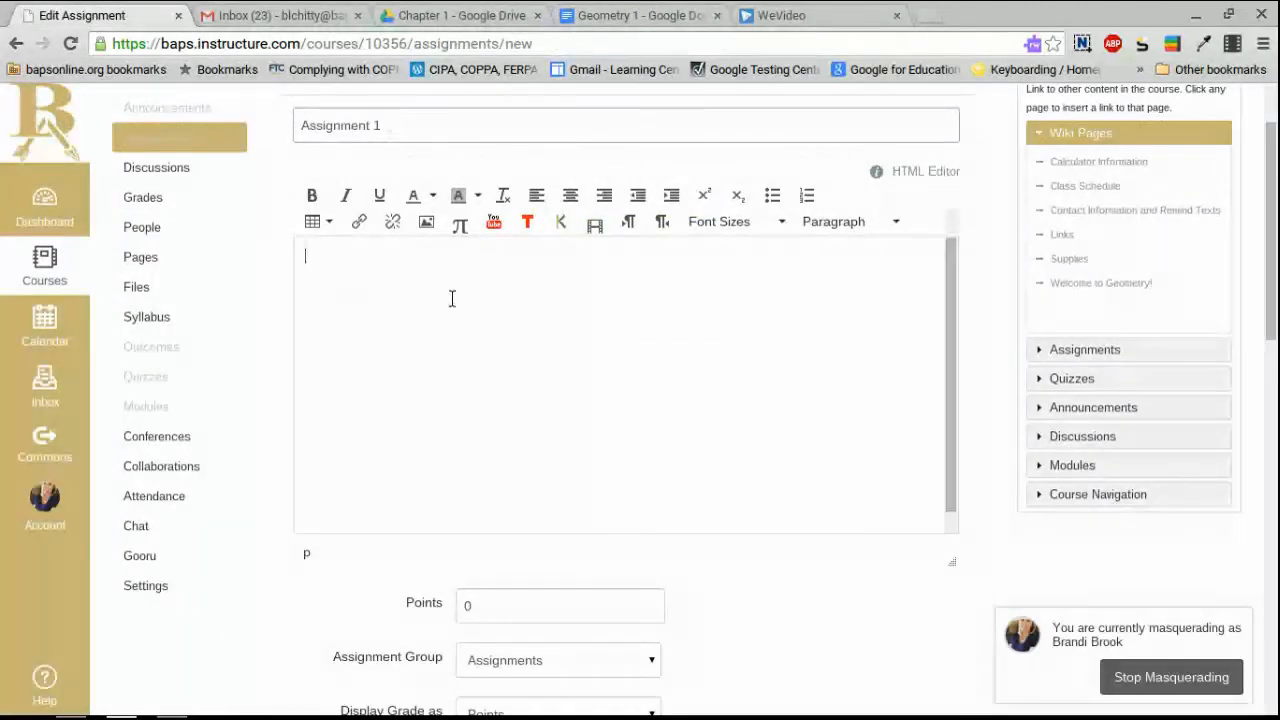
type("C")
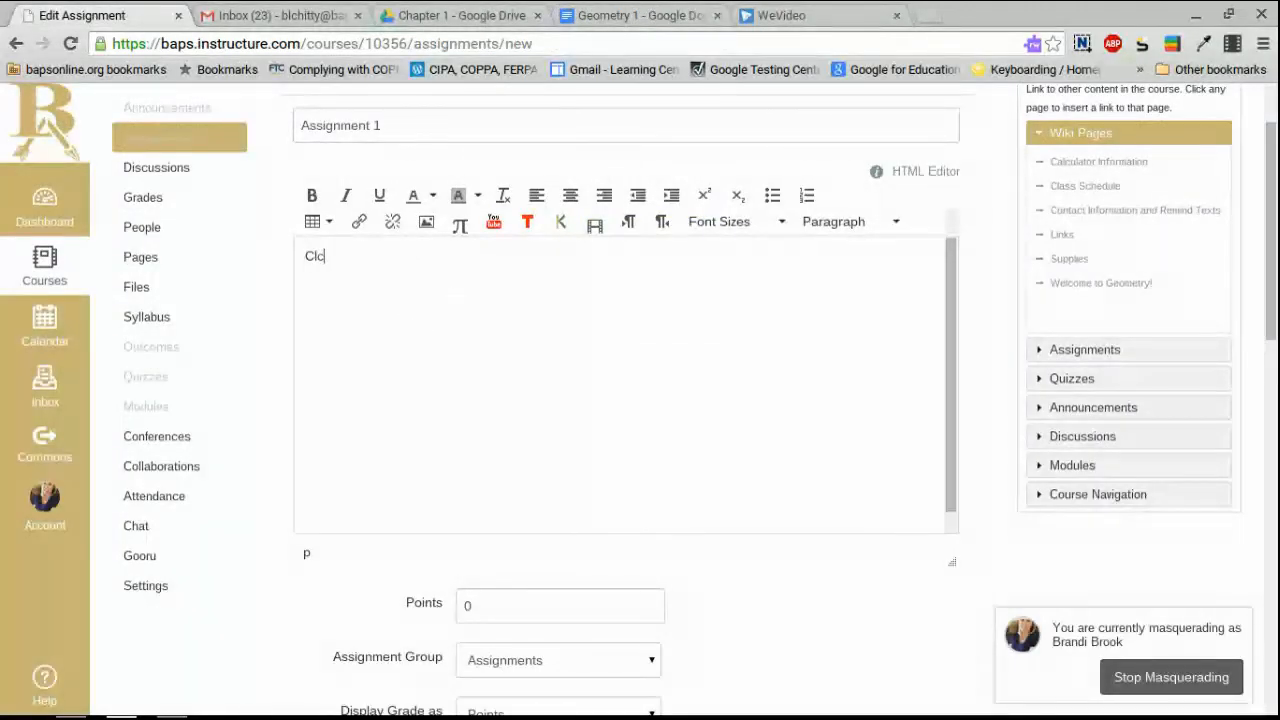
type("lick herew")
key("BackSpace")
type("for assignment")
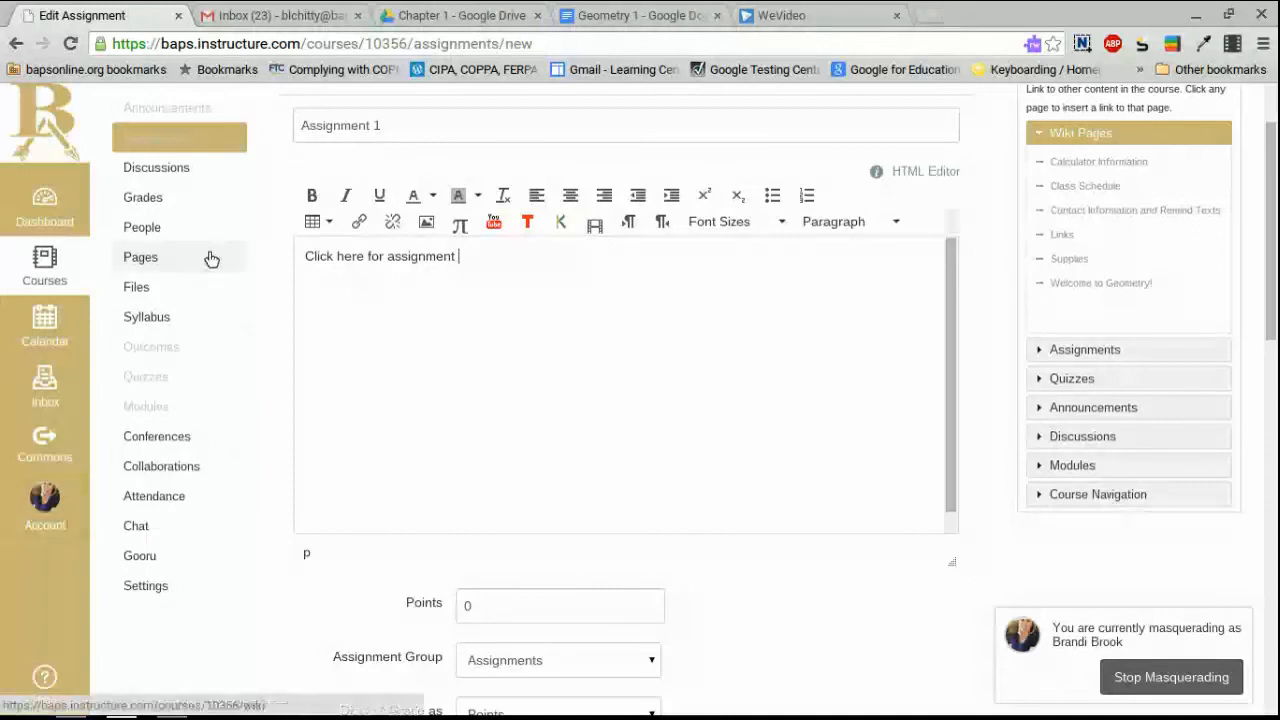
Link the word 'here' to the copied Geometry 1 sharing URL.
left_click_drag(338, 255, 363, 252)
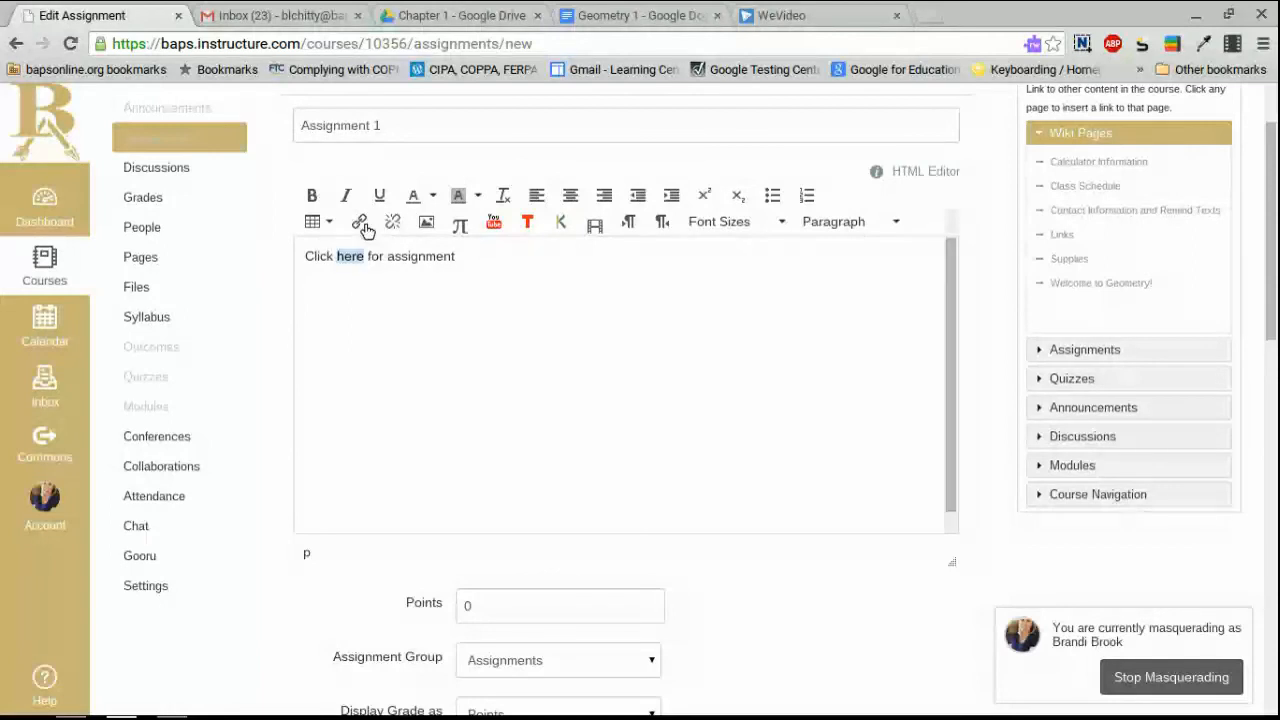
left_click(364, 228)
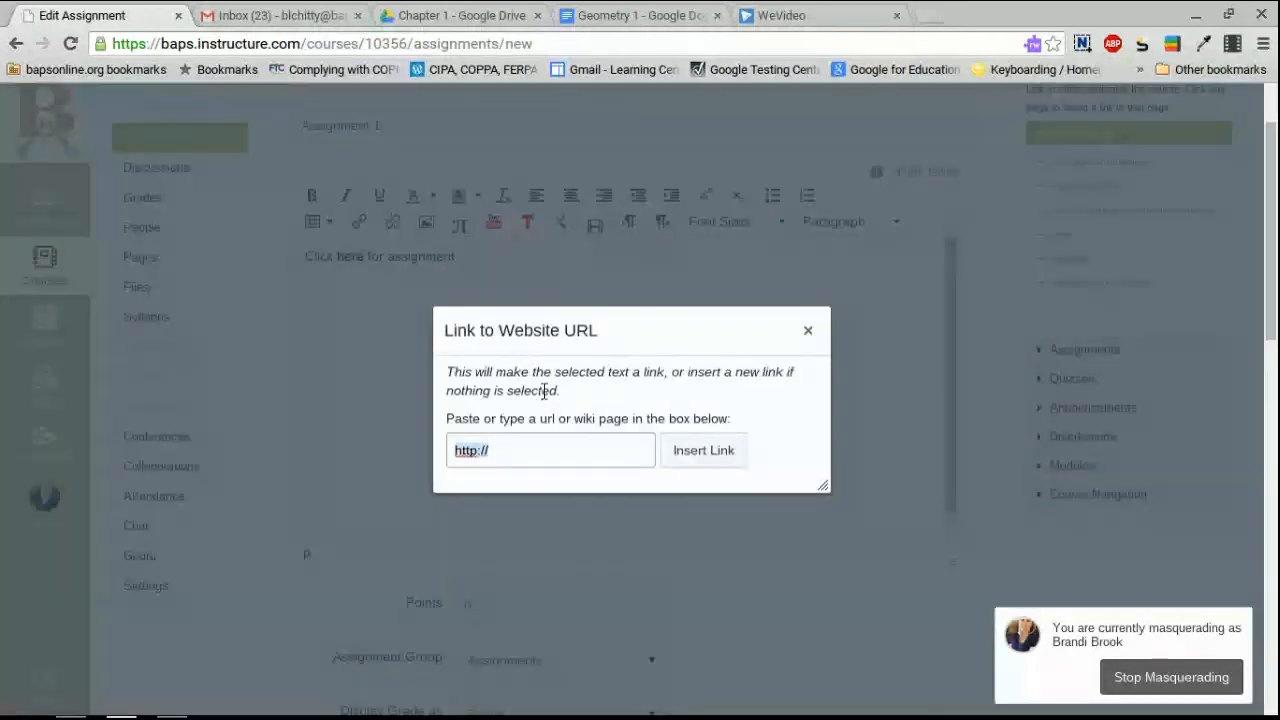
key("ctrl+v")
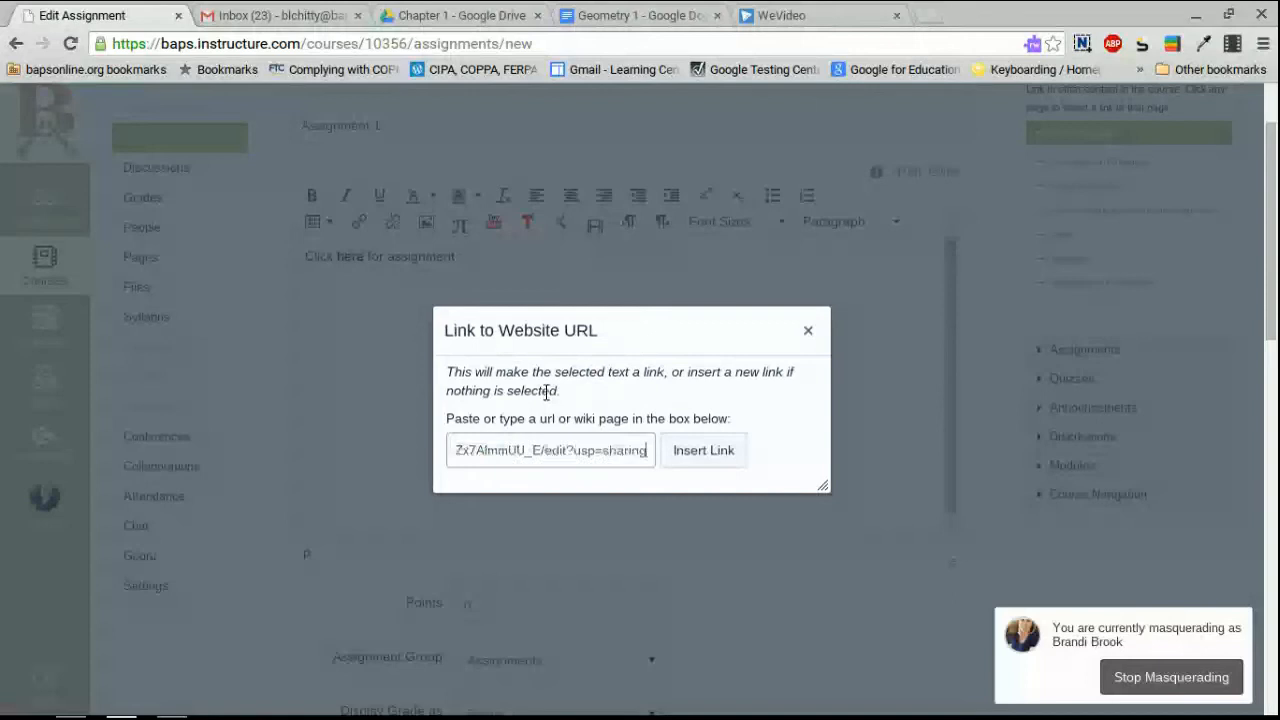
left_click(703, 450)
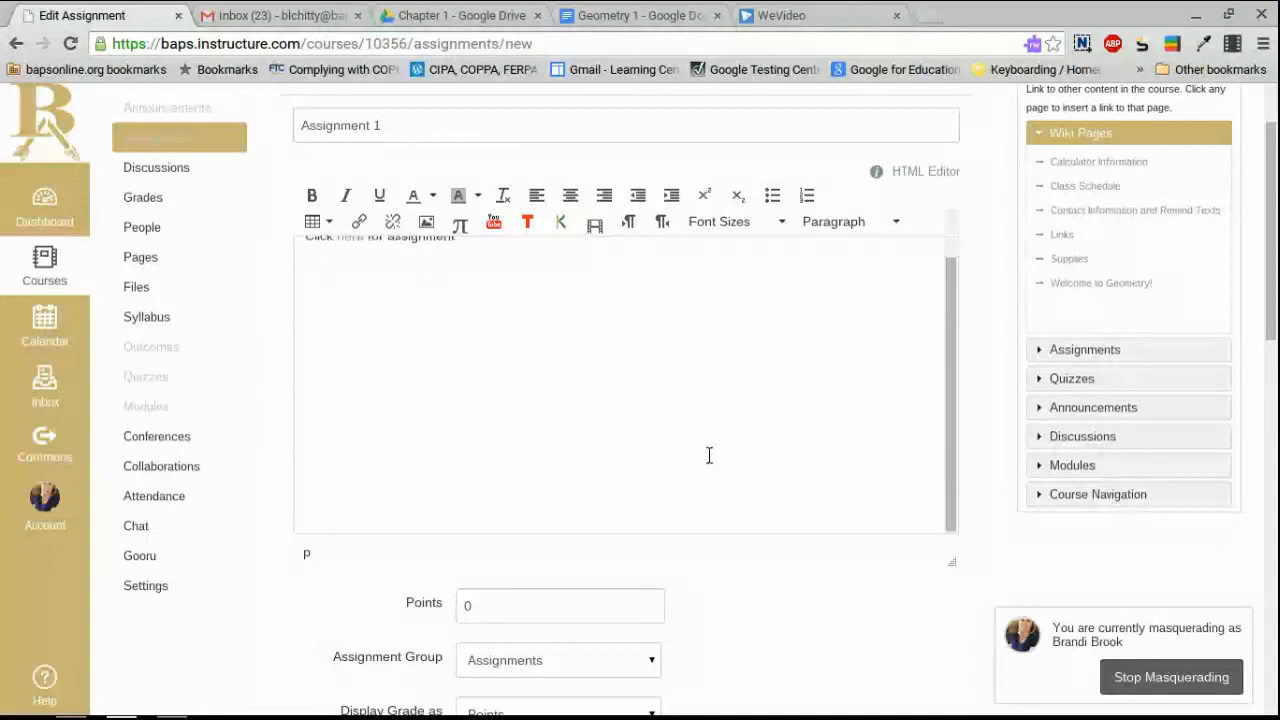
scroll(690, 500, "down", 1)
Set the assignment to 20 points and allow File Uploads submissions.
left_click(428, 566)
type("20")
scroll(549, 620, "down", 5)
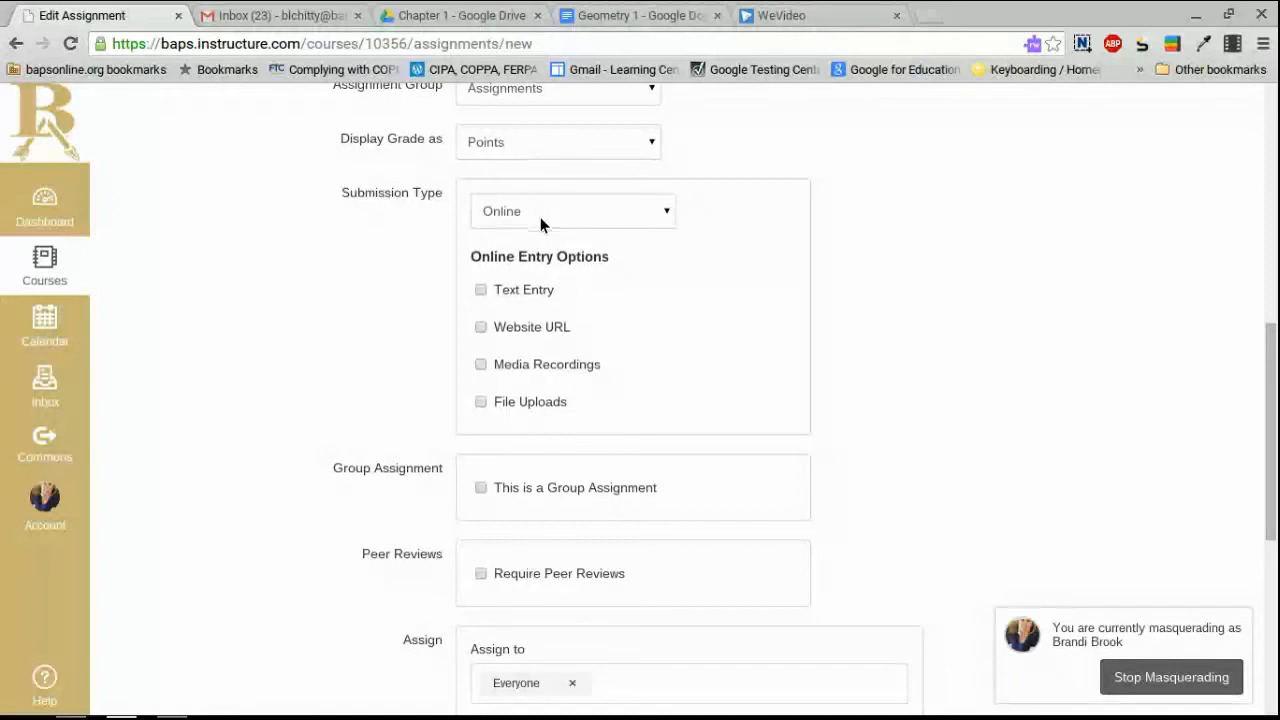
left_click(481, 402)
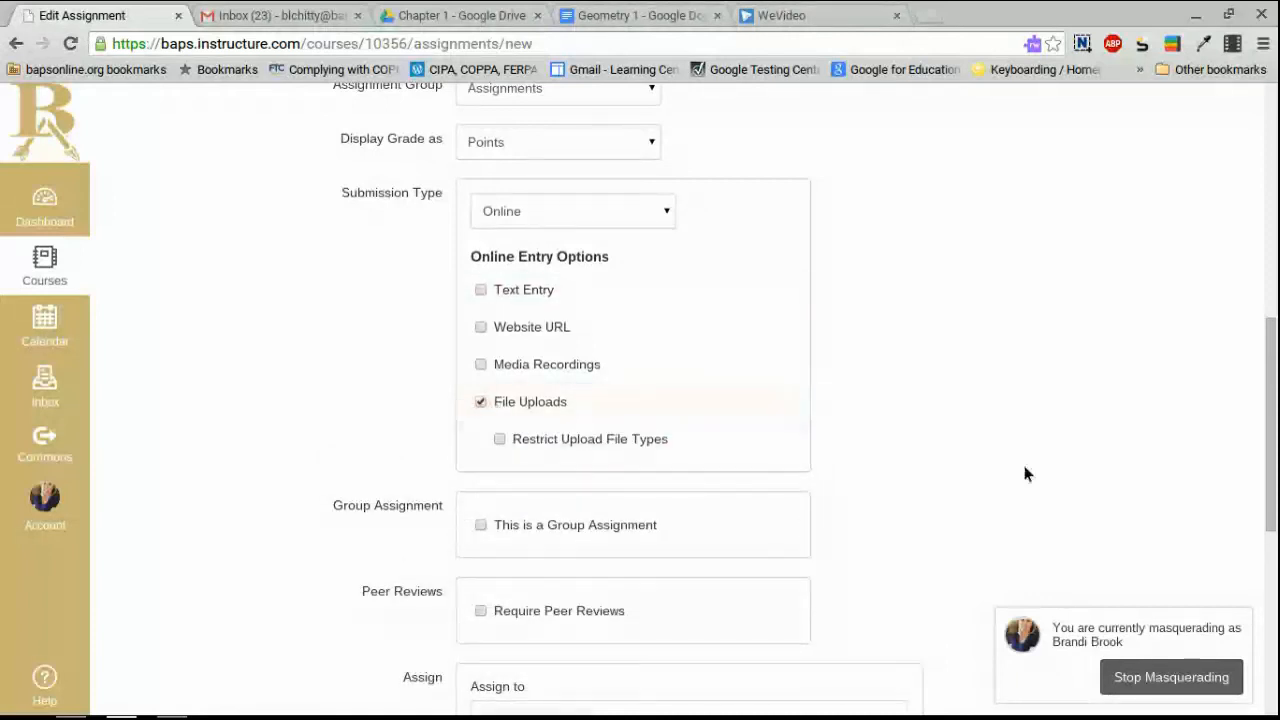
Set the due date to August 25 at 11:59pm.
scroll(1033, 477, "down", 1)
scroll(1030, 474, "down", 1)
scroll(998, 480, "down", 1)
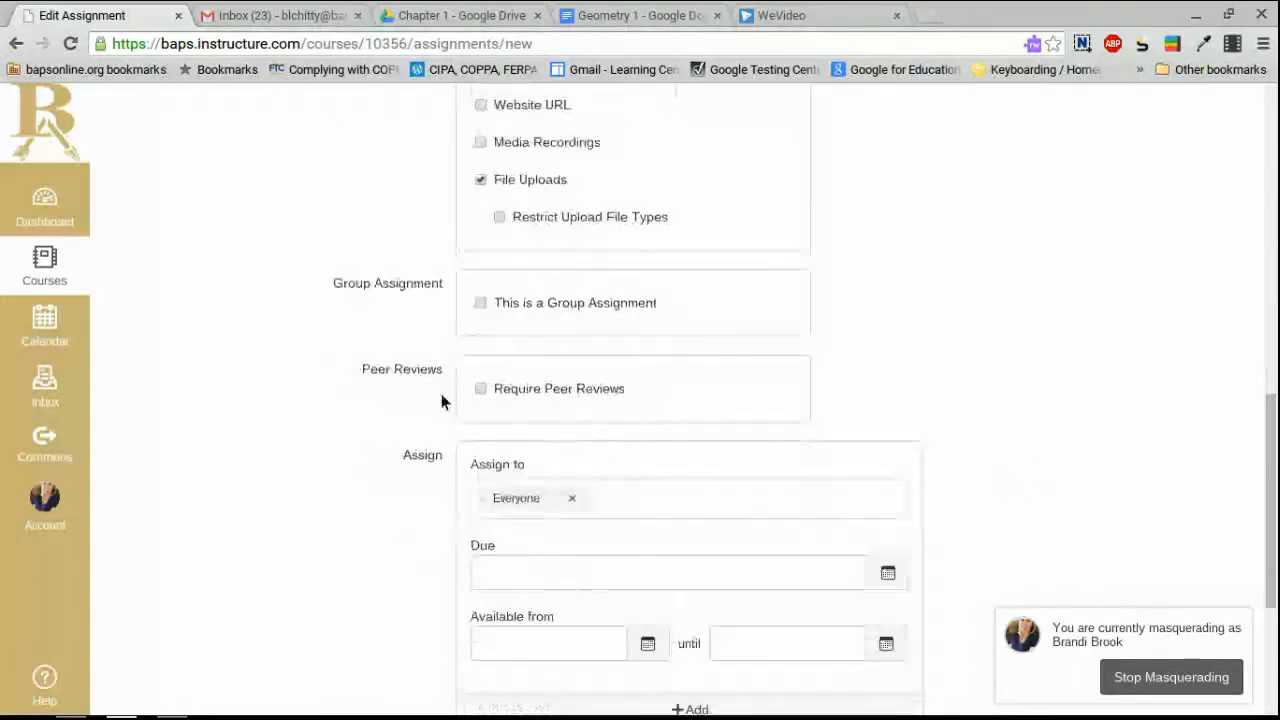
scroll(605, 480, "down", 1)
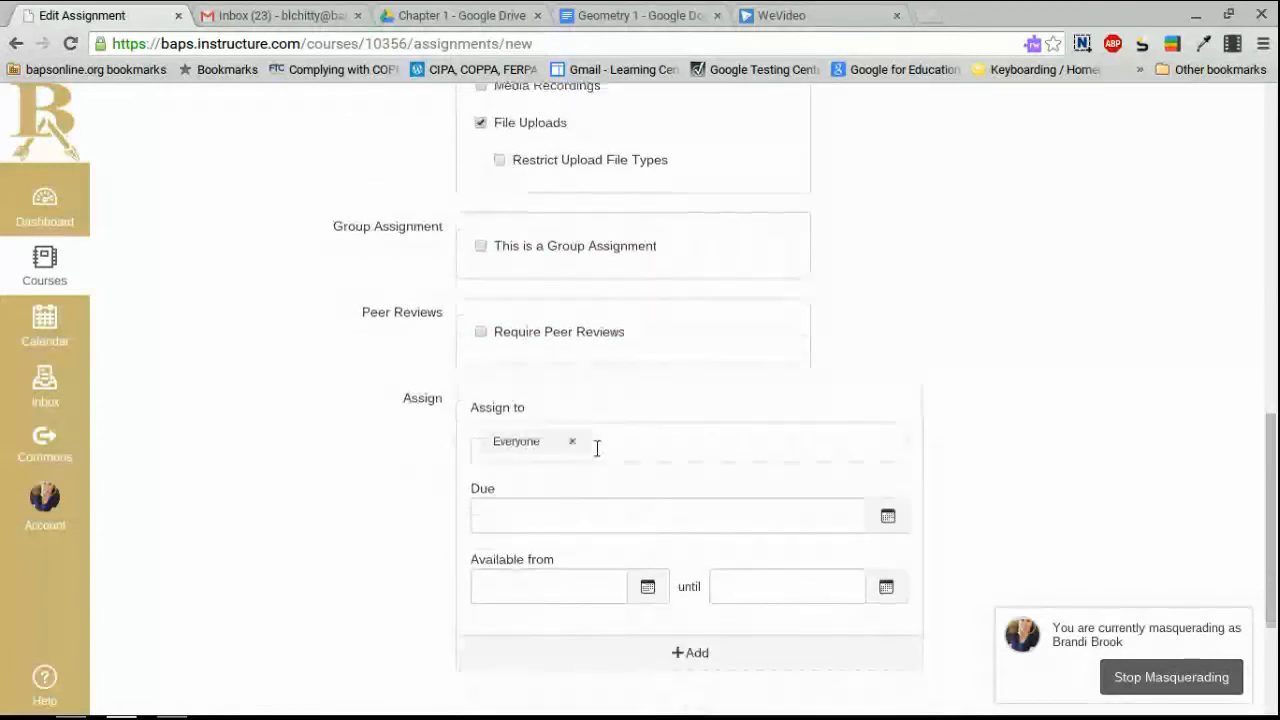
scroll(620, 439, "down", 1)
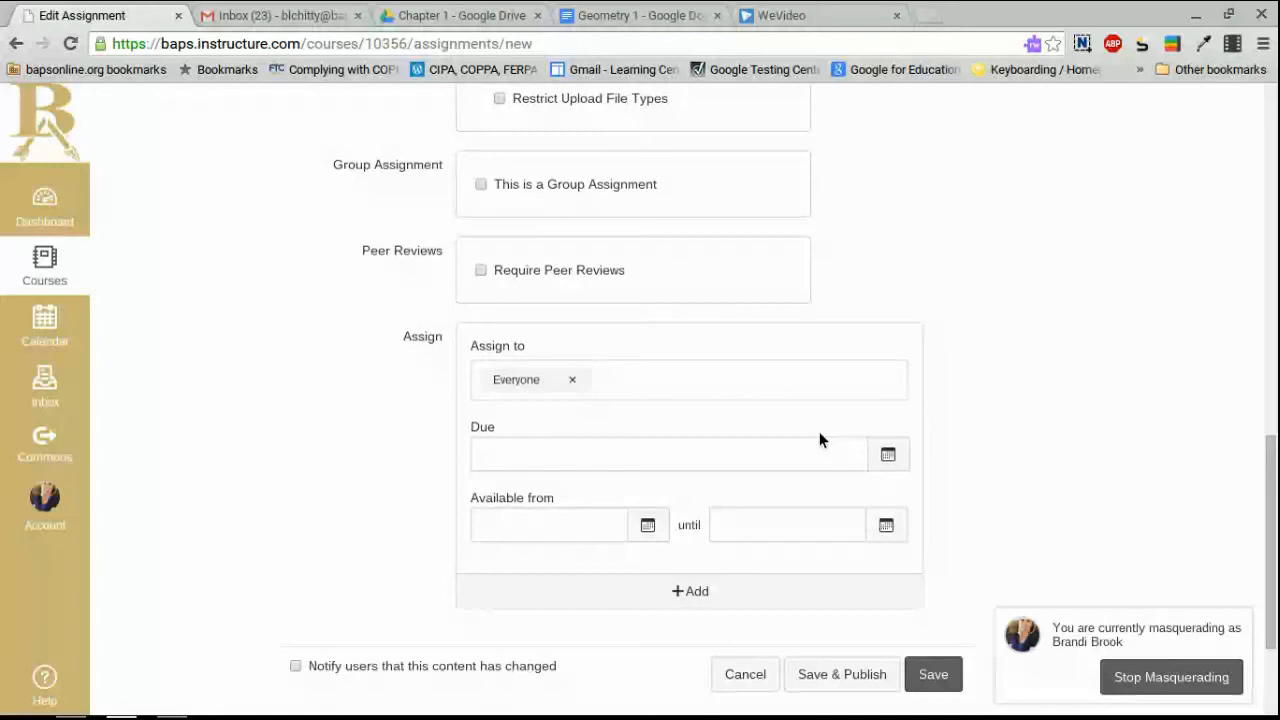
left_click(889, 455)
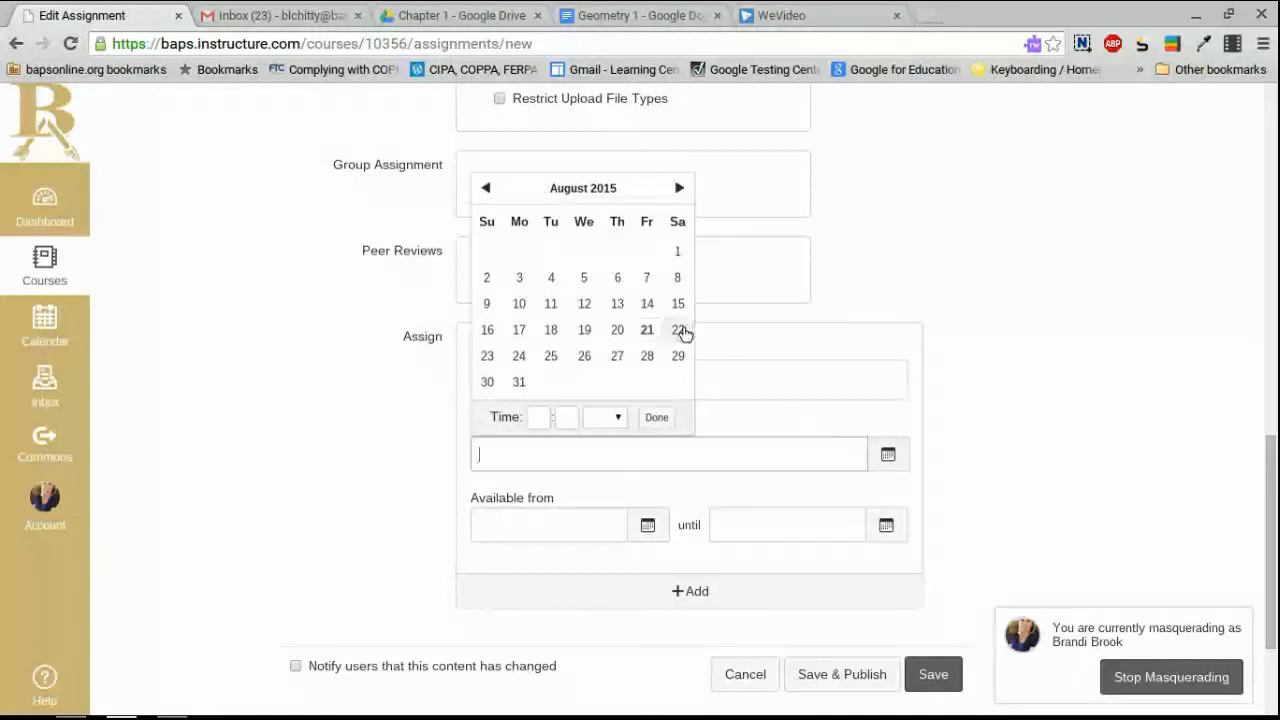
left_click(556, 362)
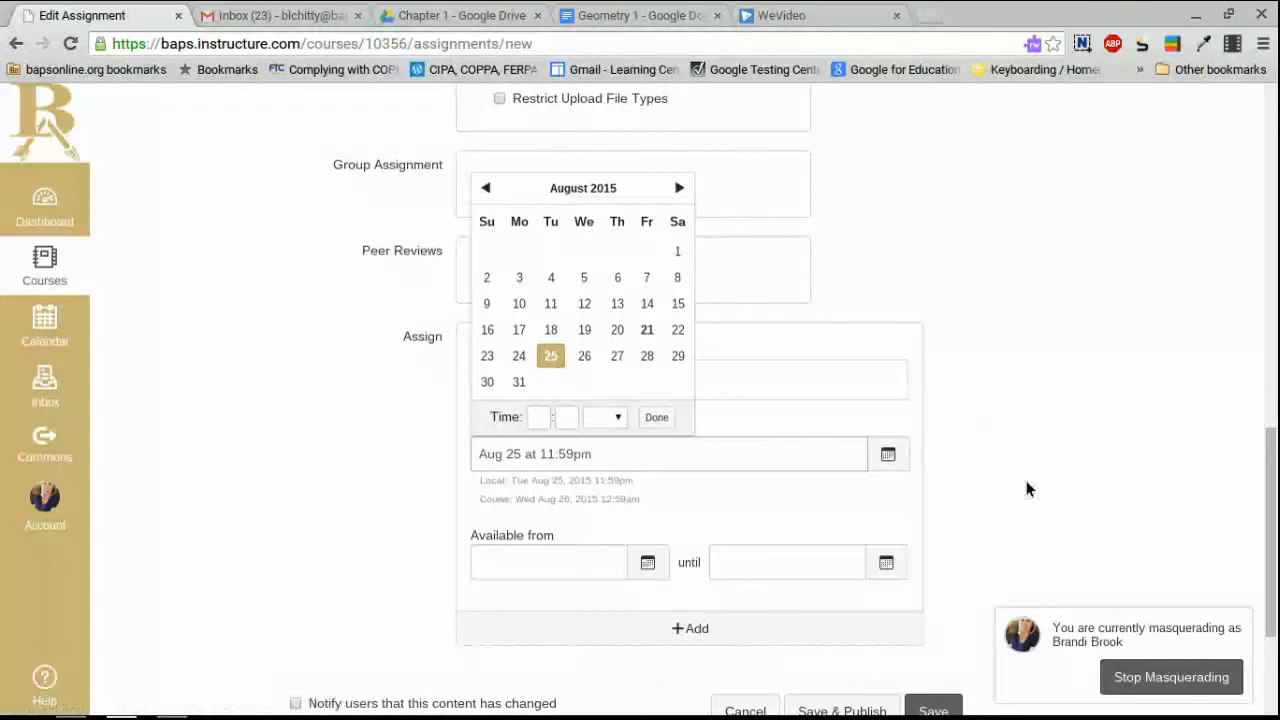
scroll(1020, 480, "down", 3)
Save and publish Assignment 1, then follow its 'here' link to the Geometry 1 Google Doc.
left_click(820, 498)
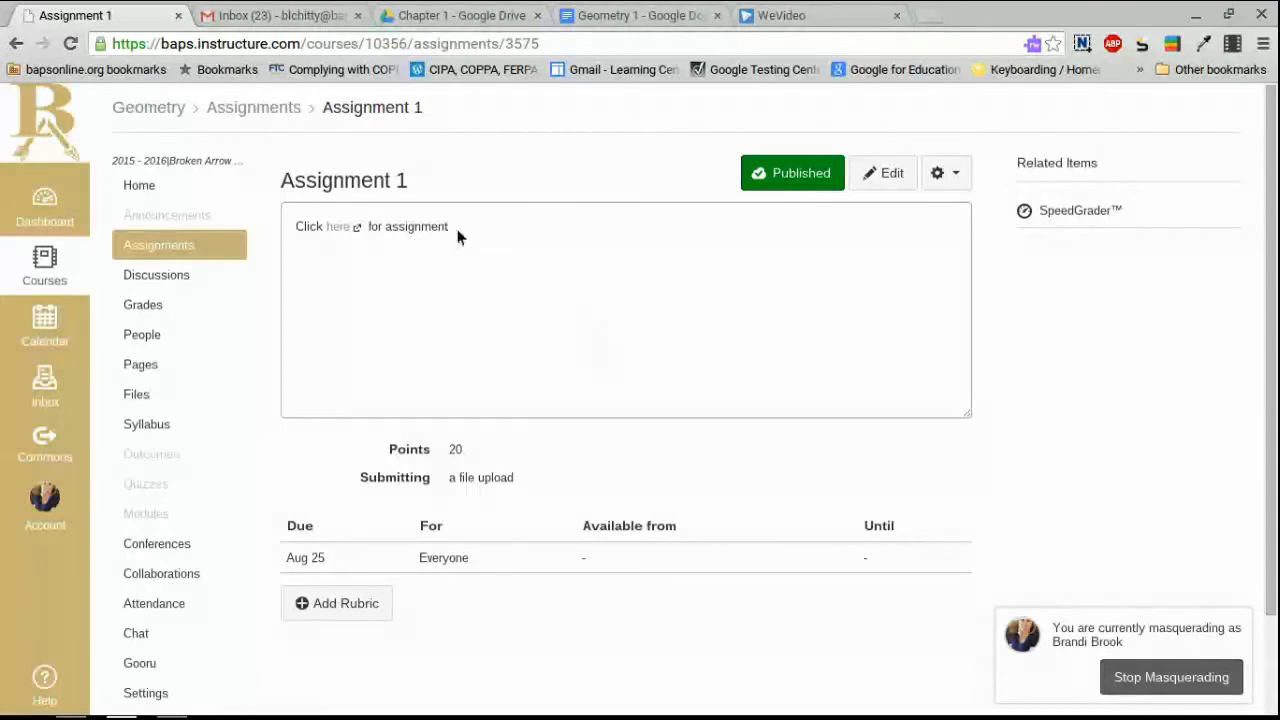
left_click(338, 229)
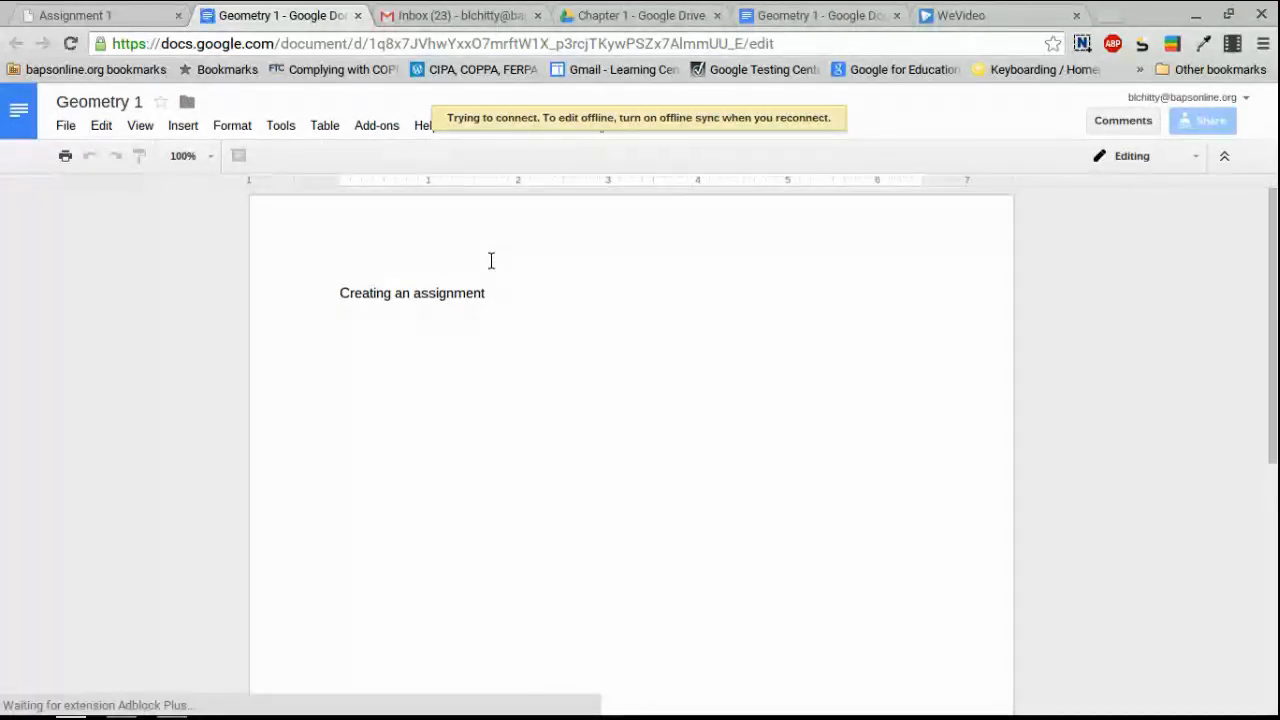
Make a copy of Geometry 1, replacing 'Copy of' with the student's full name.
left_click(68, 130)
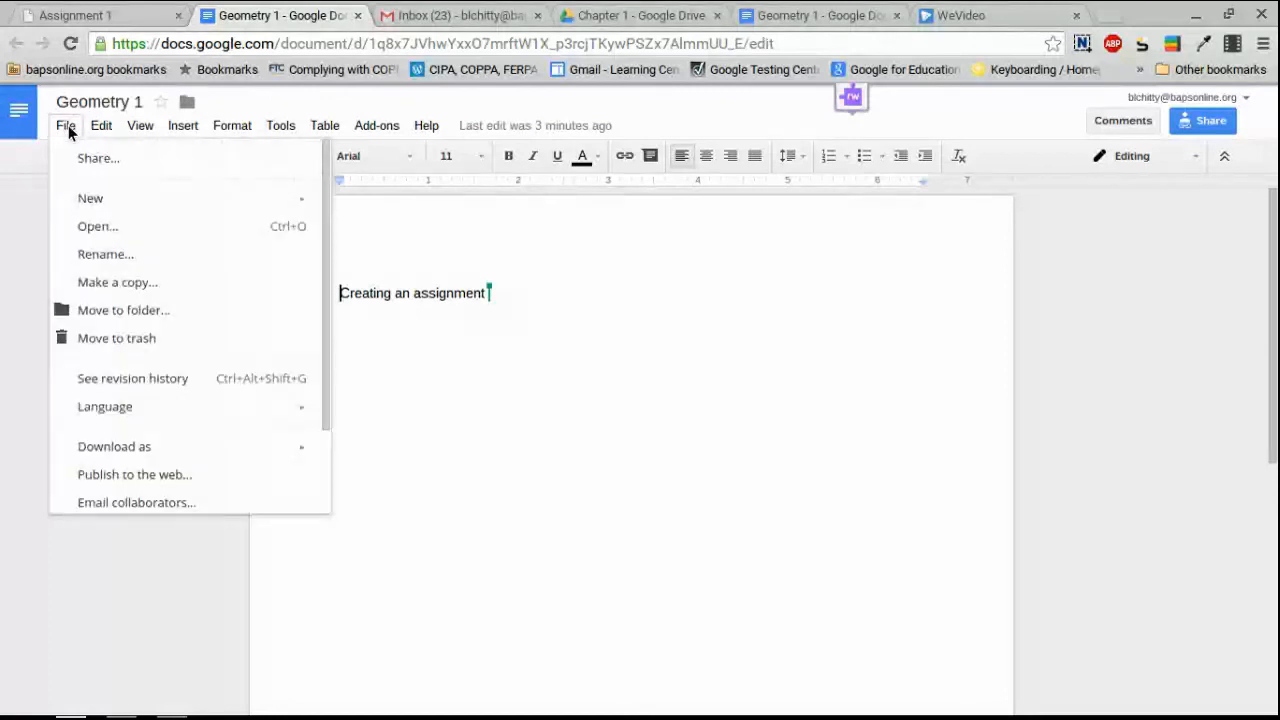
left_click(122, 284)
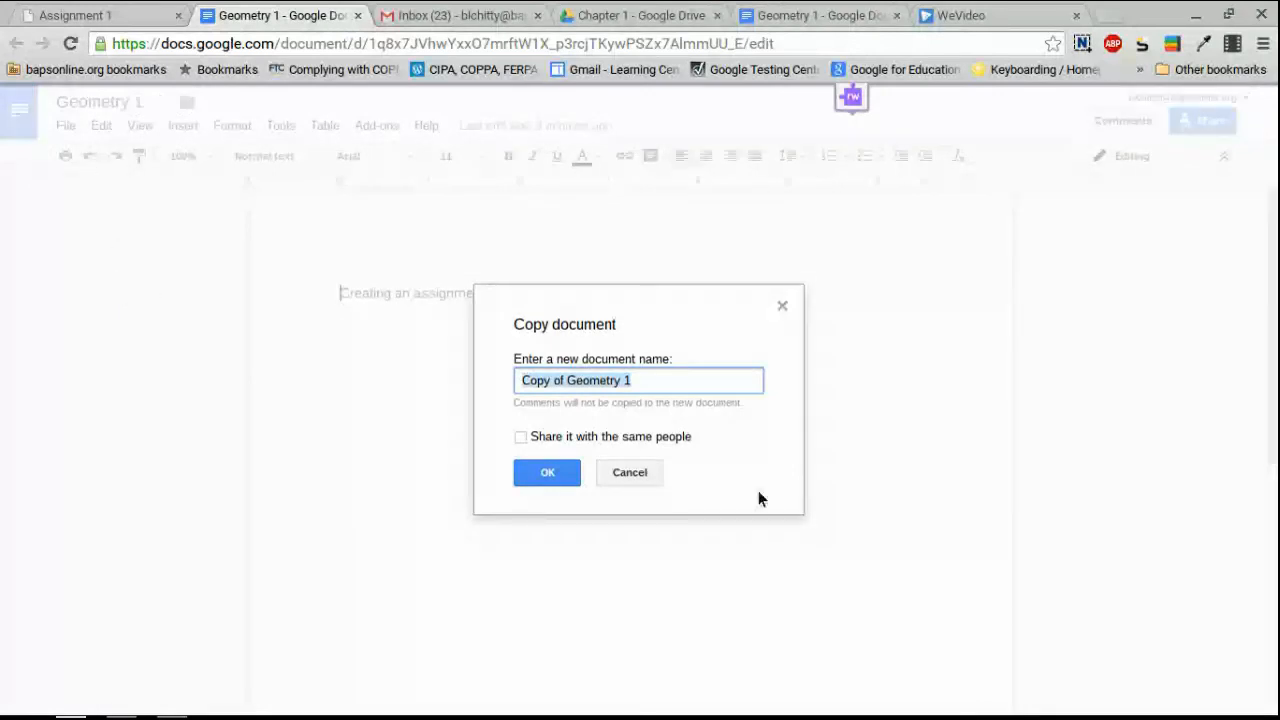
key("Right")
left_click_drag(564, 380, 497, 384)
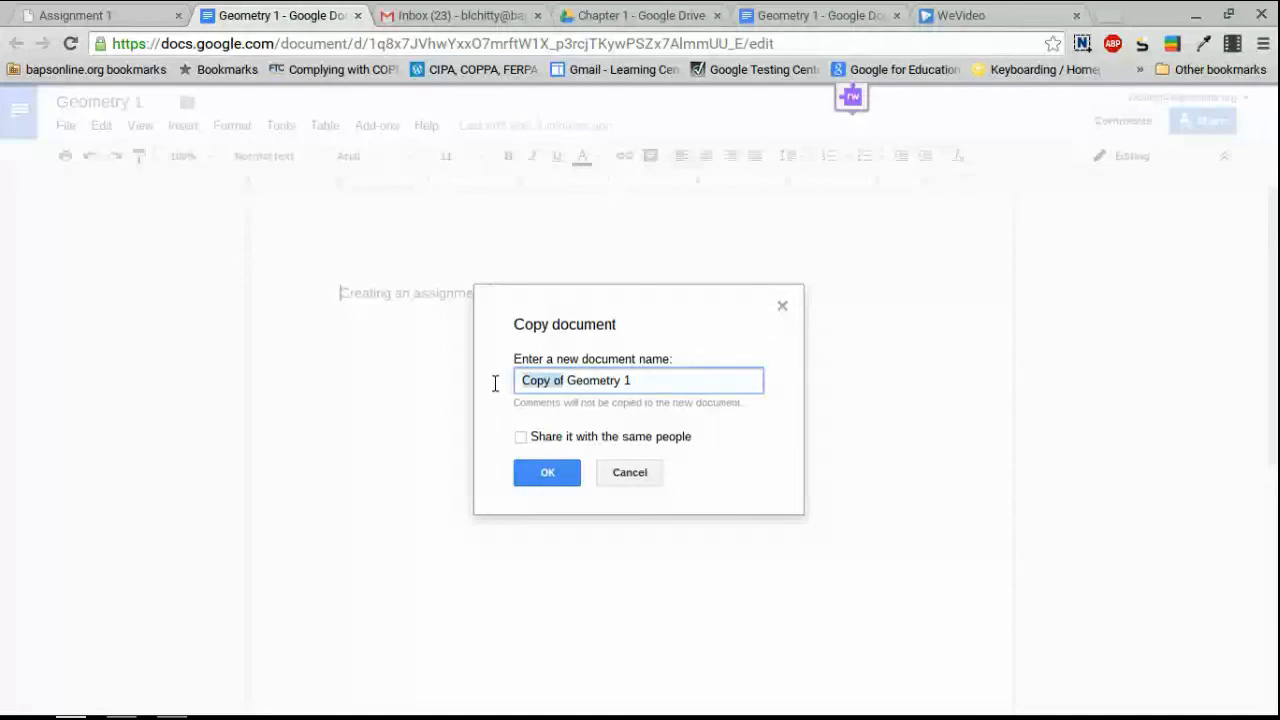
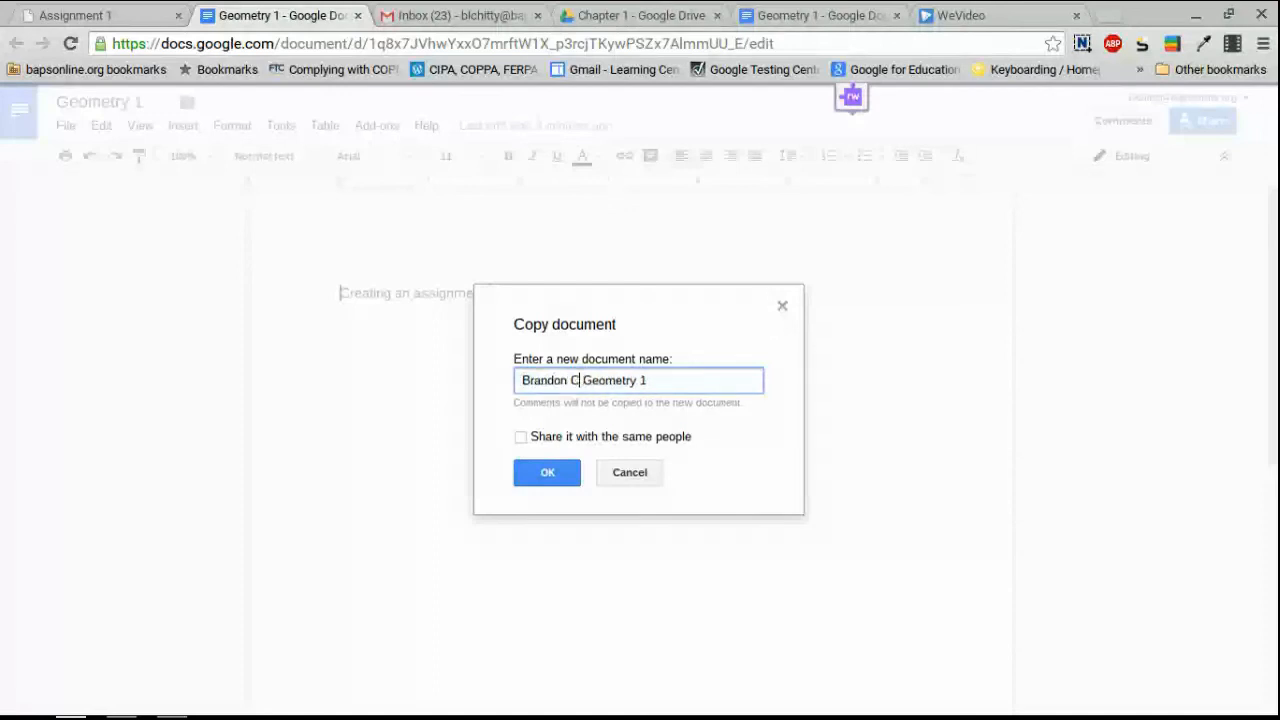
left_click(555, 476)
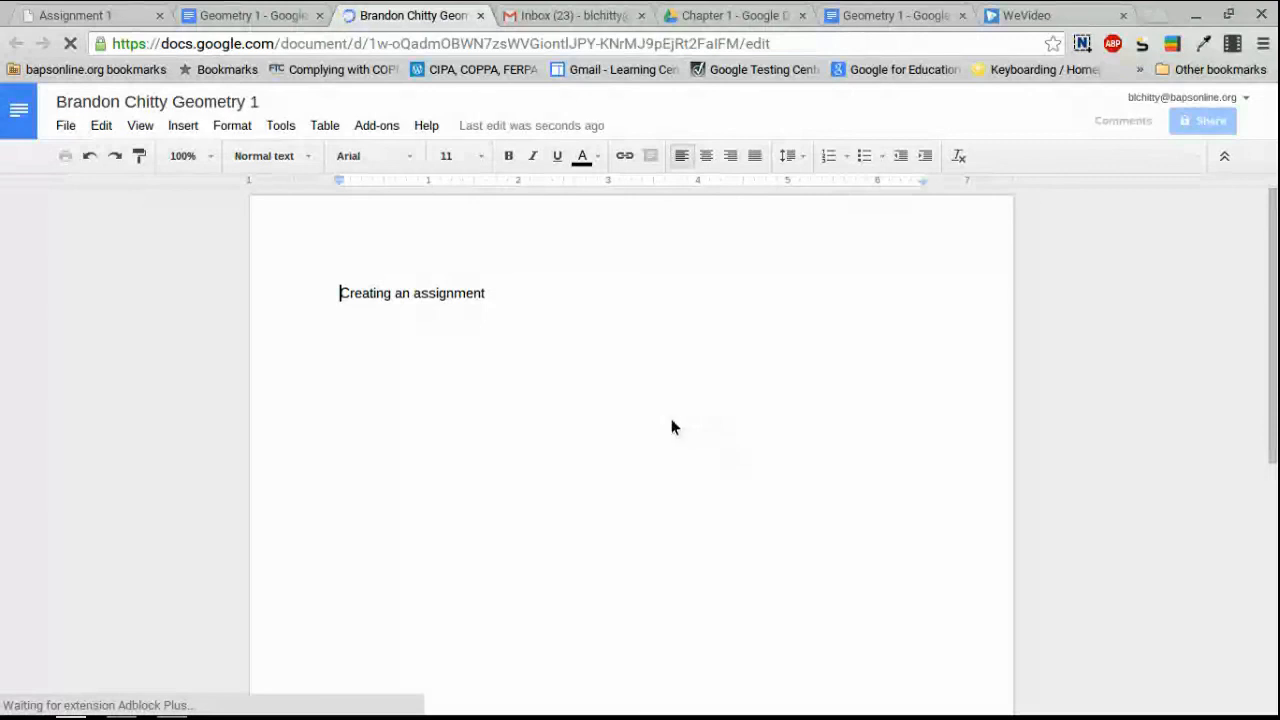
Glance at the published Canvas assignment and the copy, then switch to the Chapter 1 Drive folder.
left_click(100, 15)
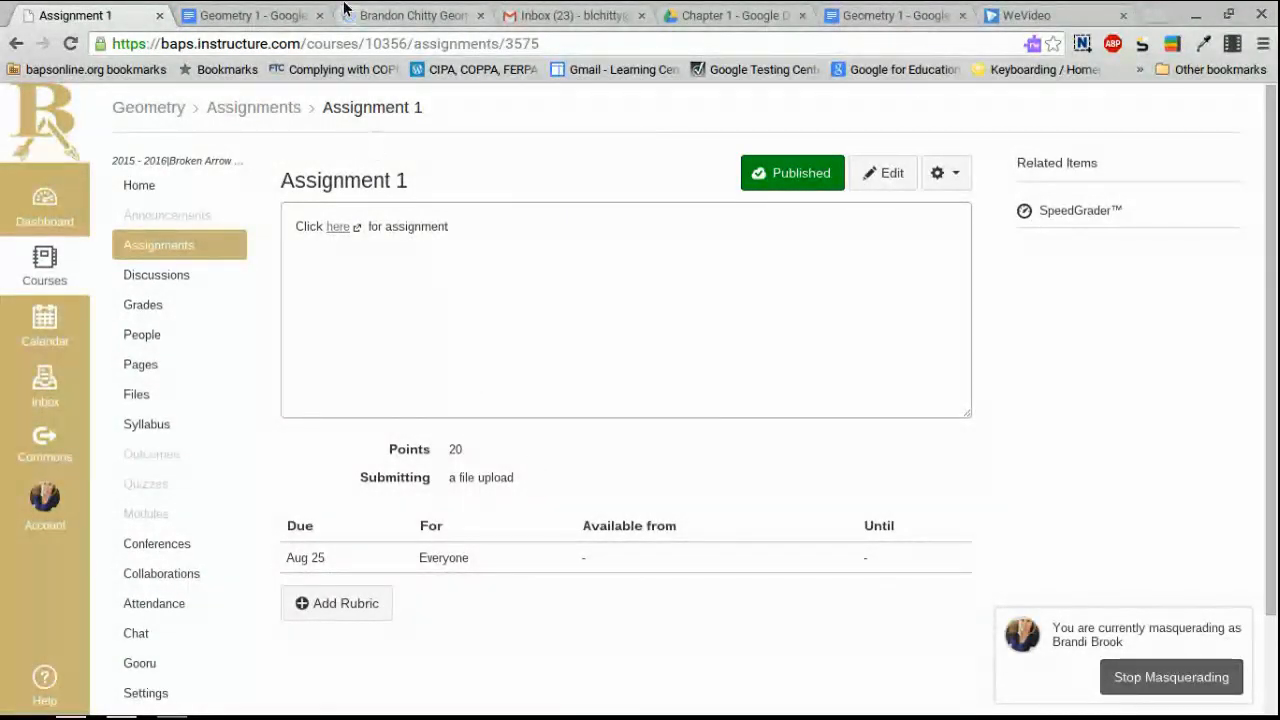
left_click(425, 12)
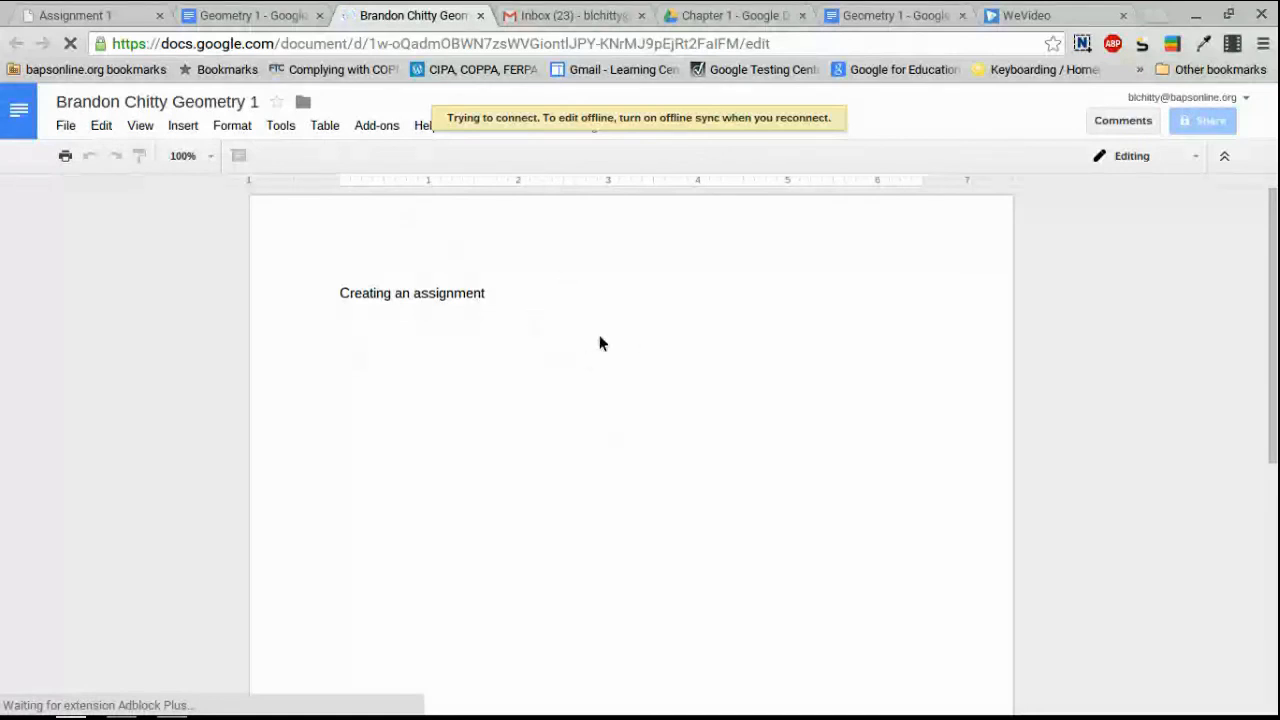
left_click(723, 17)
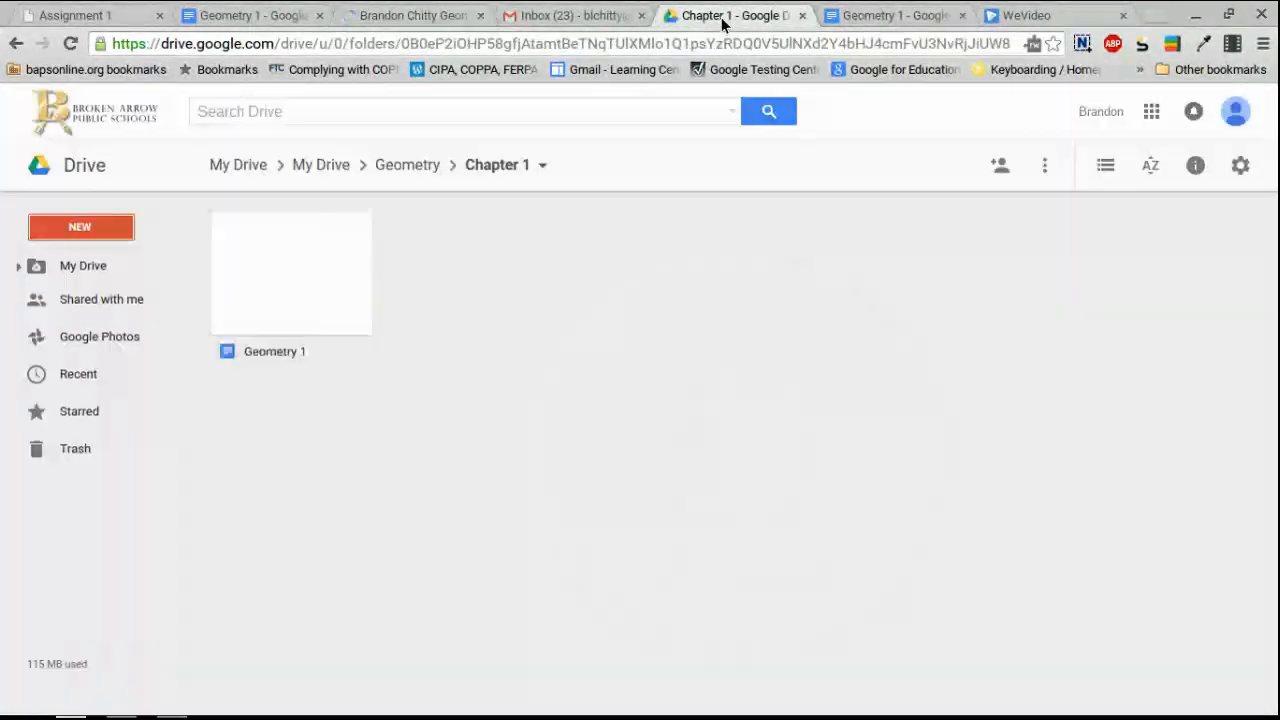
In My Drive, move the student's Geometry 1 copy into the Geometry folder.
left_click(90, 268)
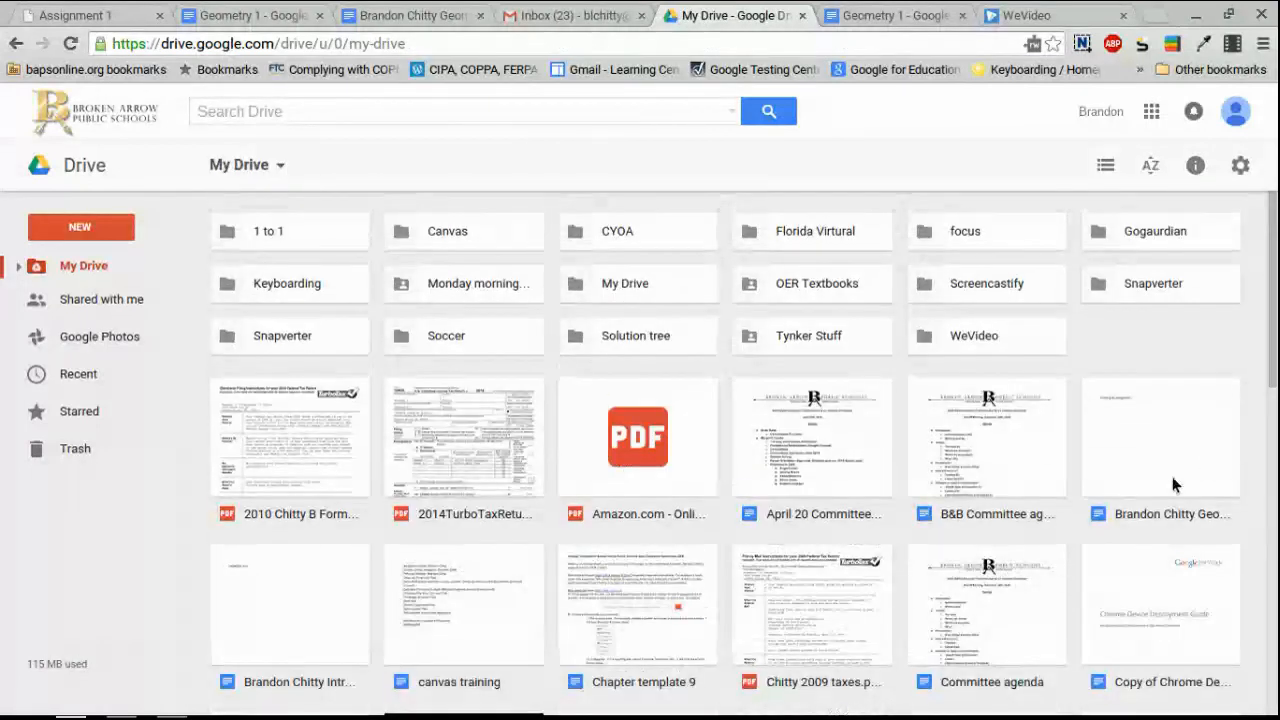
left_click_drag(1172, 461, 106, 526)
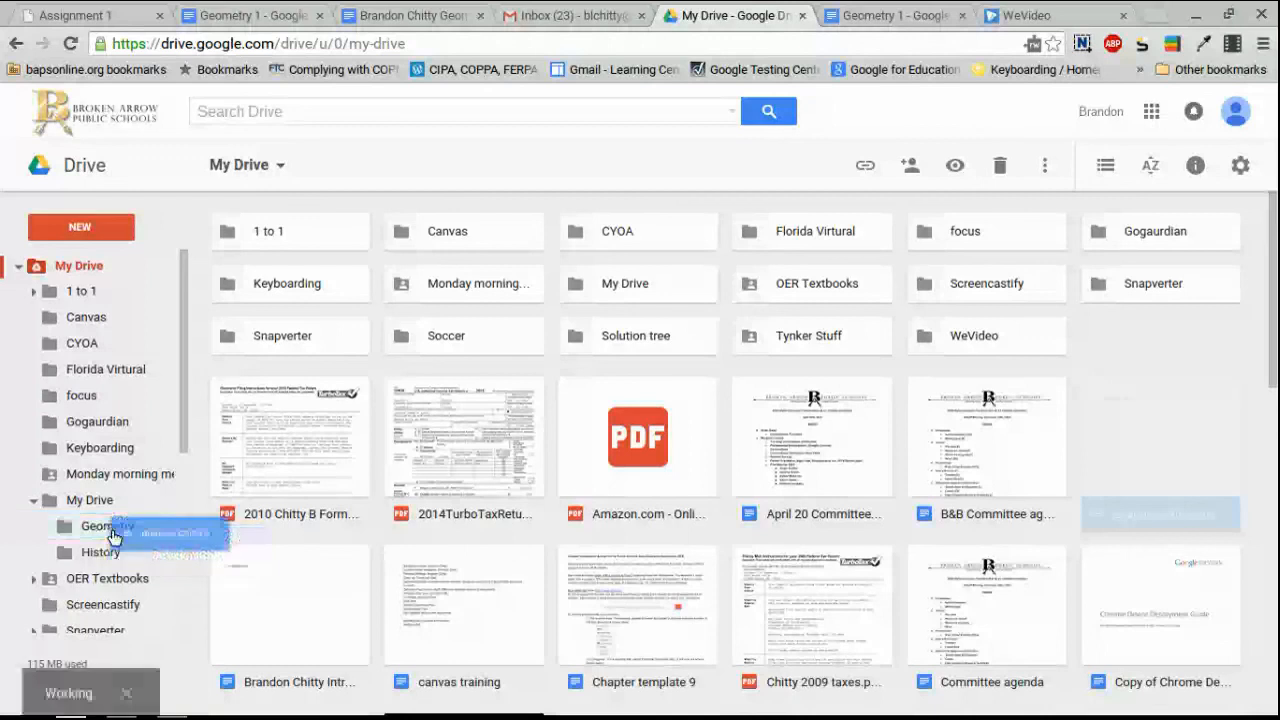